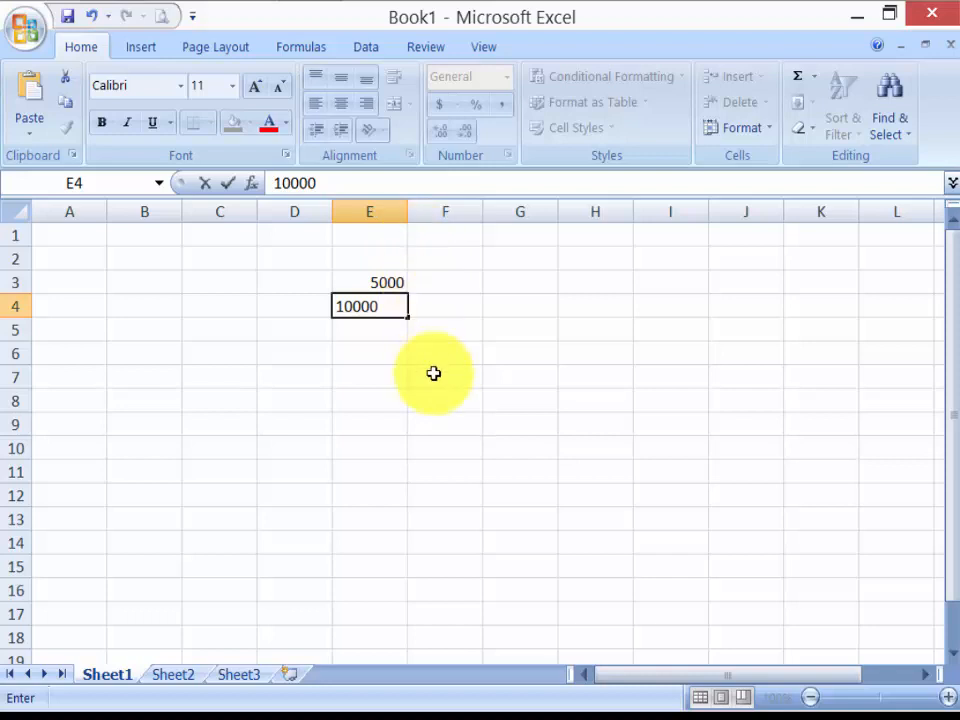
- Enter 10000 in E4 and fill the series from E3:E4 down to 200000 in E42
{"action": "left_click", "coordinate": [433, 373]}
{"action": "left_click_drag", "start_coordinate": [392, 272], "coordinate": [397, 652]}
{"action": "left_click", "coordinate": [469, 564]}
{"action": "left_click", "coordinate": [385, 635]}
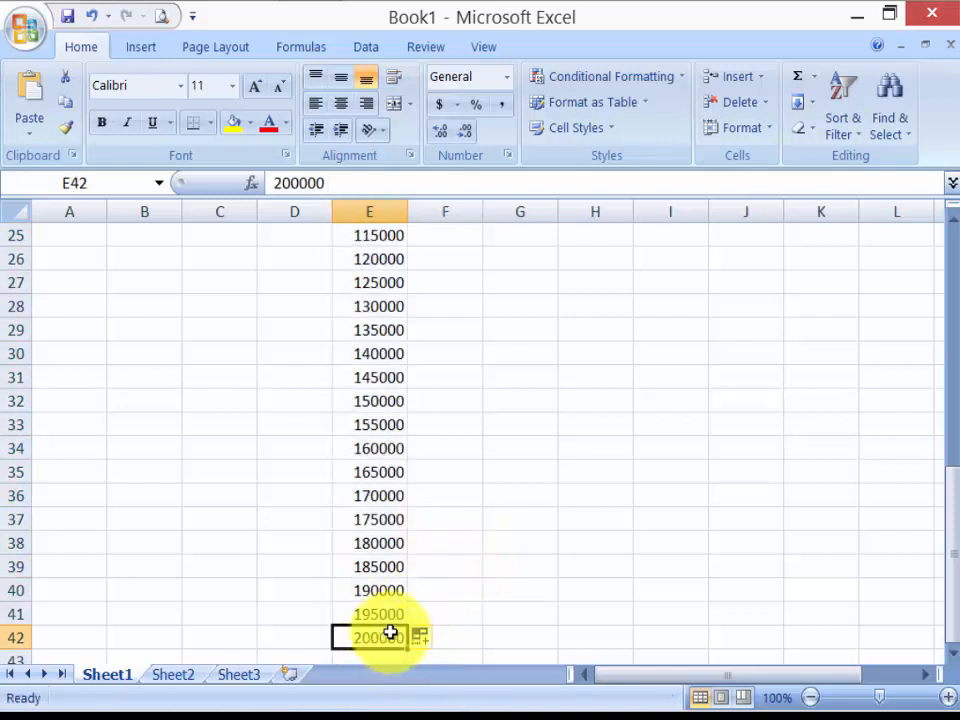
{"action": "scroll", "coordinate": [390, 628], "scroll_direction": "up", "scroll_amount": 8}
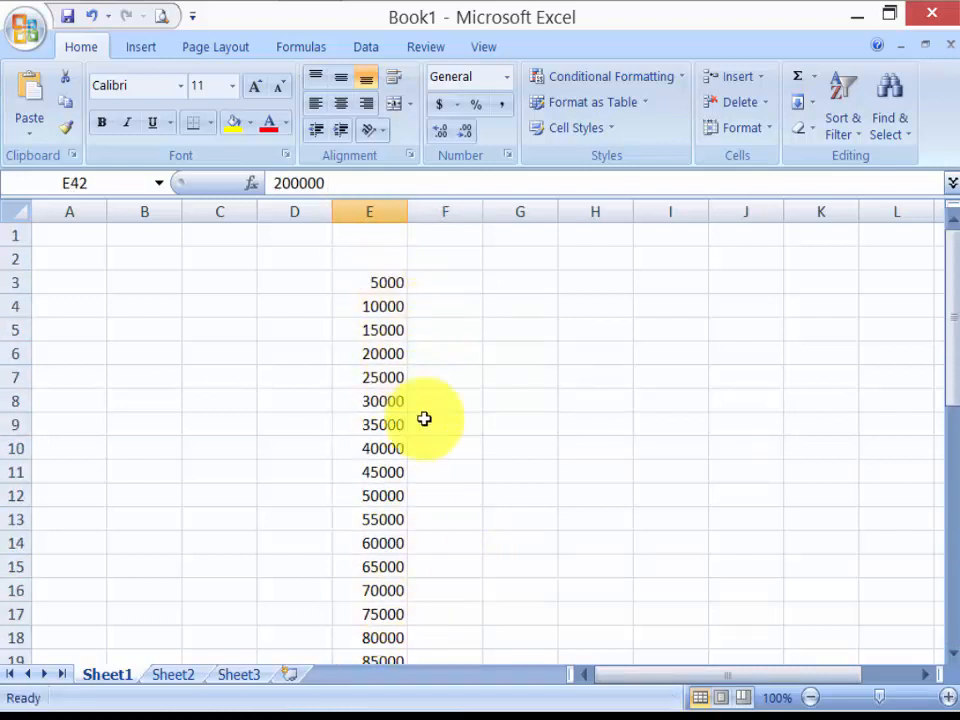
{"action": "left_click", "coordinate": [463, 399]}
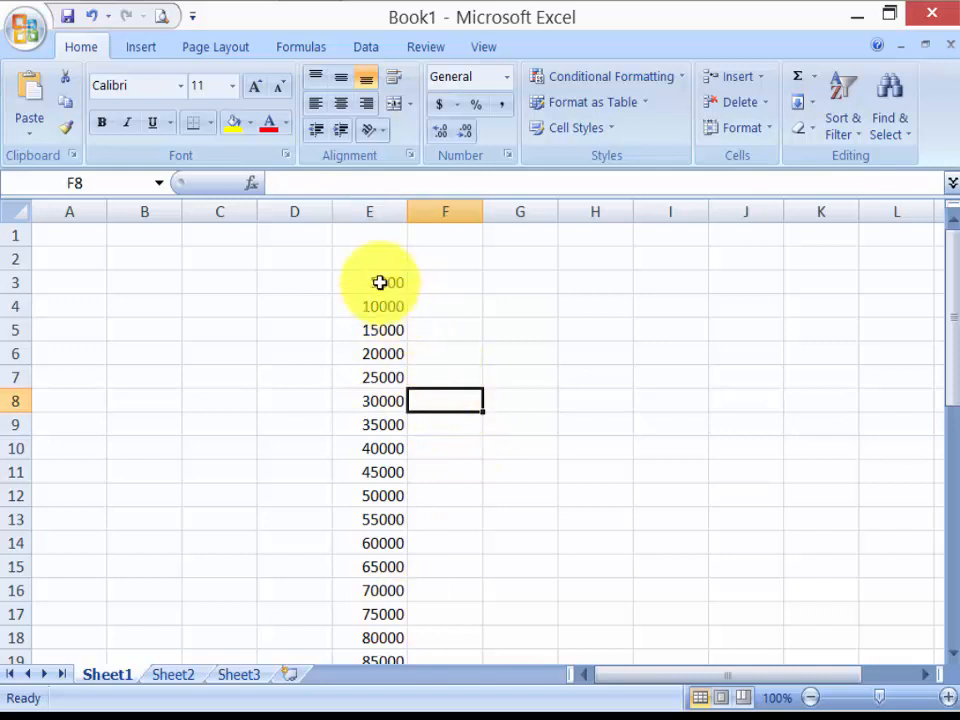
{"action": "left_click_drag", "start_coordinate": [380, 281], "coordinate": [388, 622]}
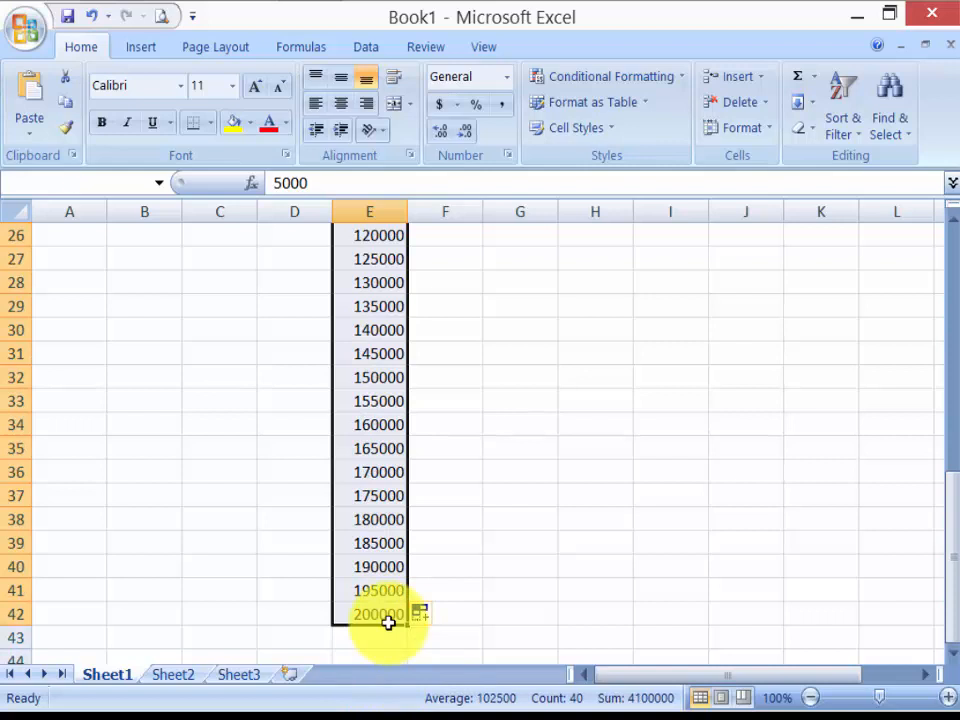
{"action": "scroll", "coordinate": [506, 602], "scroll_direction": "up", "scroll_amount": 8}
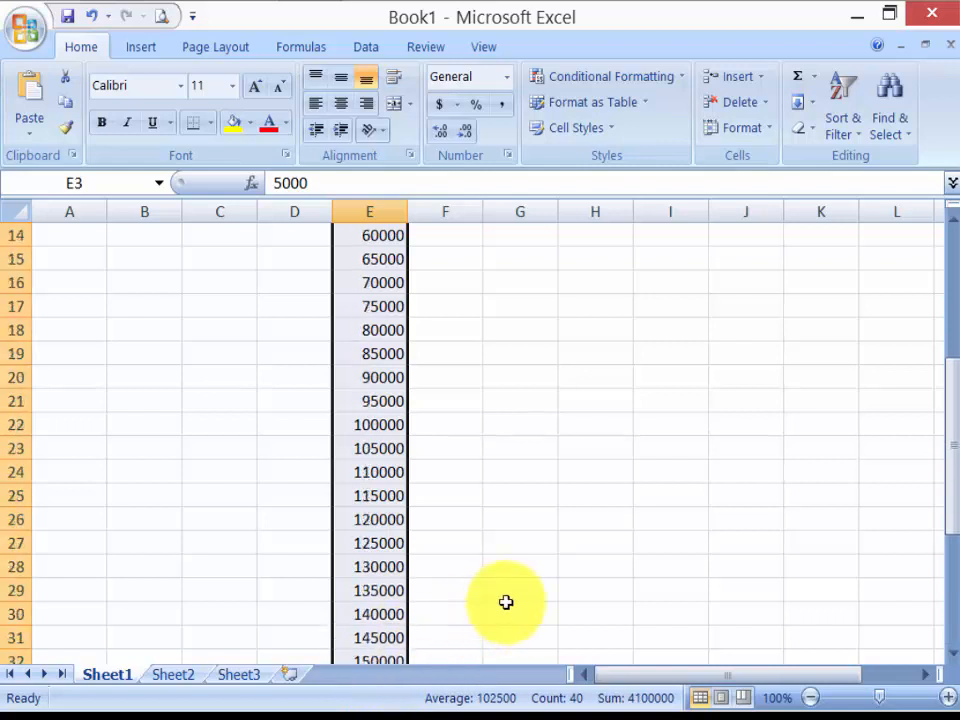
{"action": "left_click", "coordinate": [545, 487]}
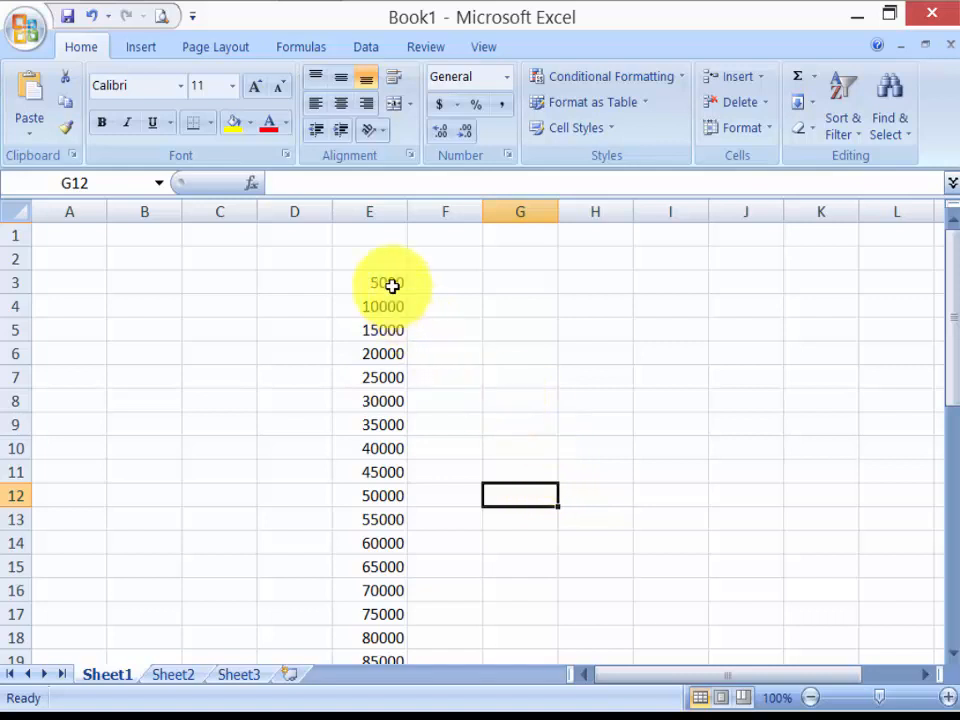
- Highlight values between 50000 and 110000 in E3:E42 with Light Red Fill with Dark Red Text using conditional formatting
{"action": "left_click_drag", "start_coordinate": [392, 285], "coordinate": [394, 632]}
{"action": "left_click", "coordinate": [588, 80]}
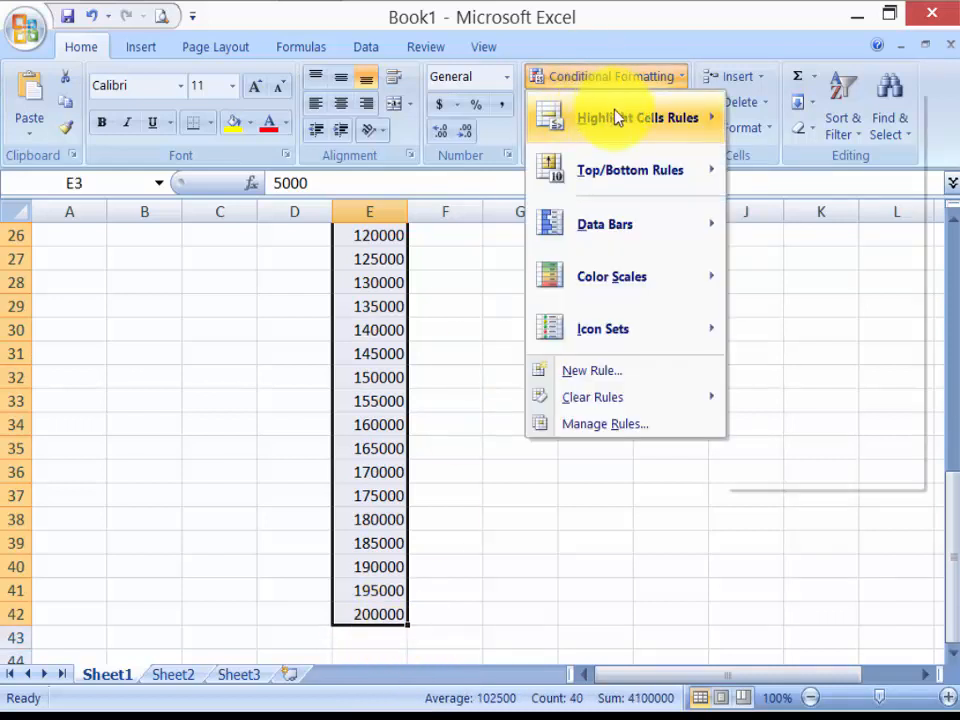
{"action": "mouse_move", "coordinate": [617, 118]}
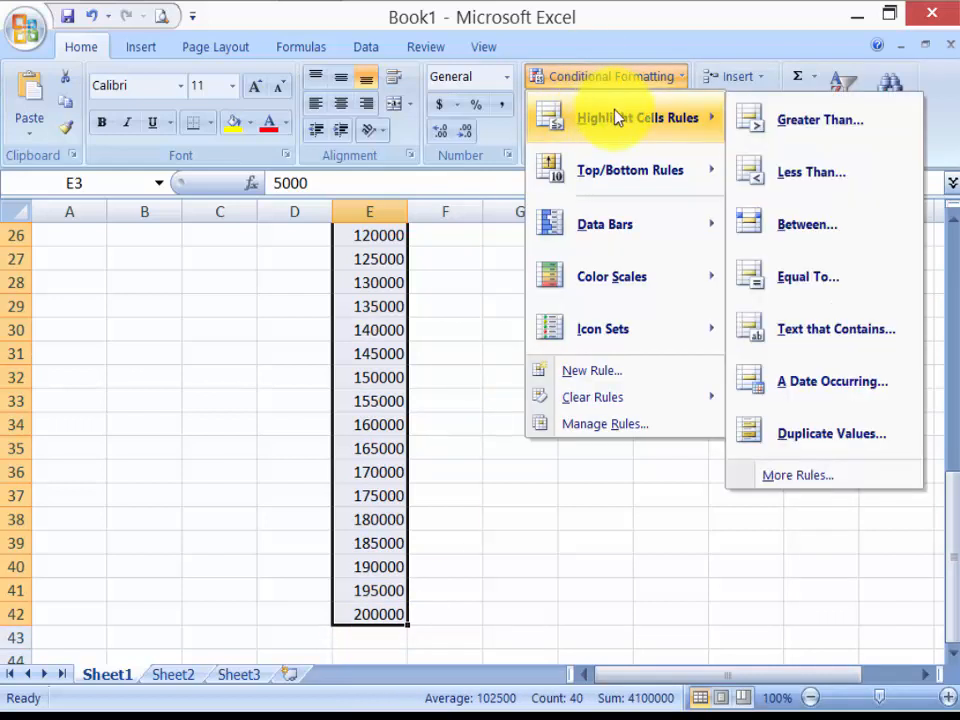
{"action": "left_click", "coordinate": [798, 226]}
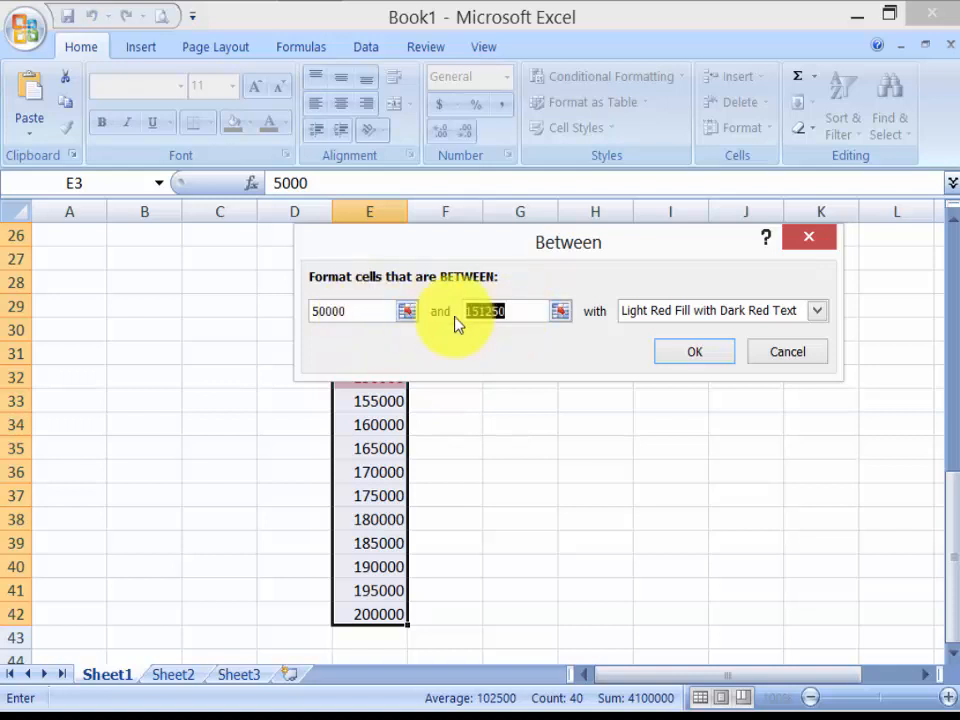
{"action": "key", "text": "BackSpace"}
{"action": "type", "text": "1100"}
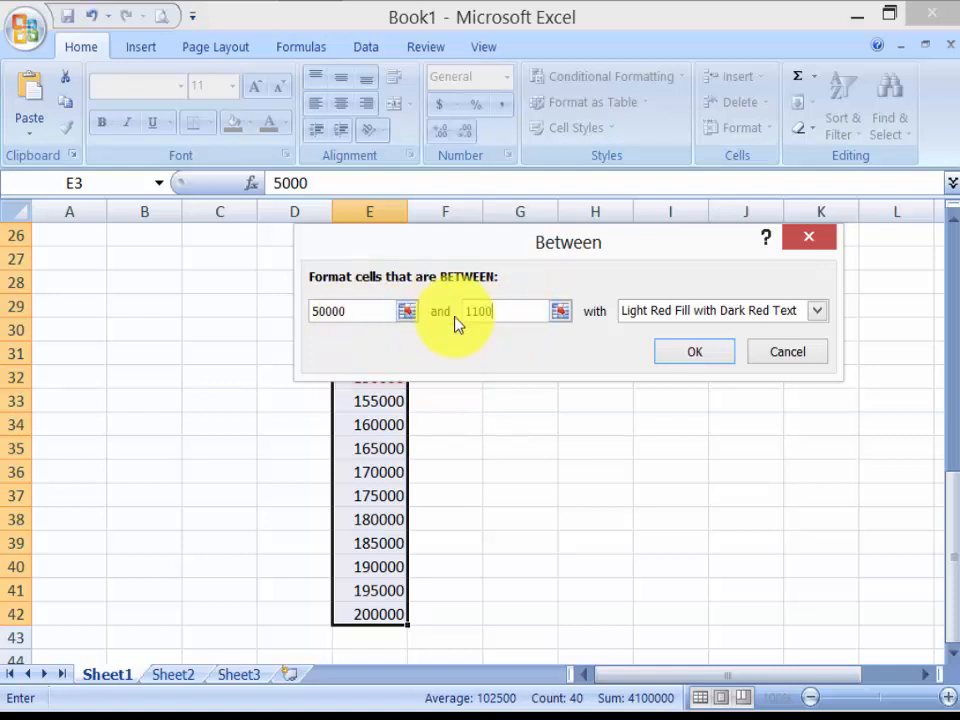
{"action": "type", "text": "00"}
{"action": "left_click", "coordinate": [722, 355]}
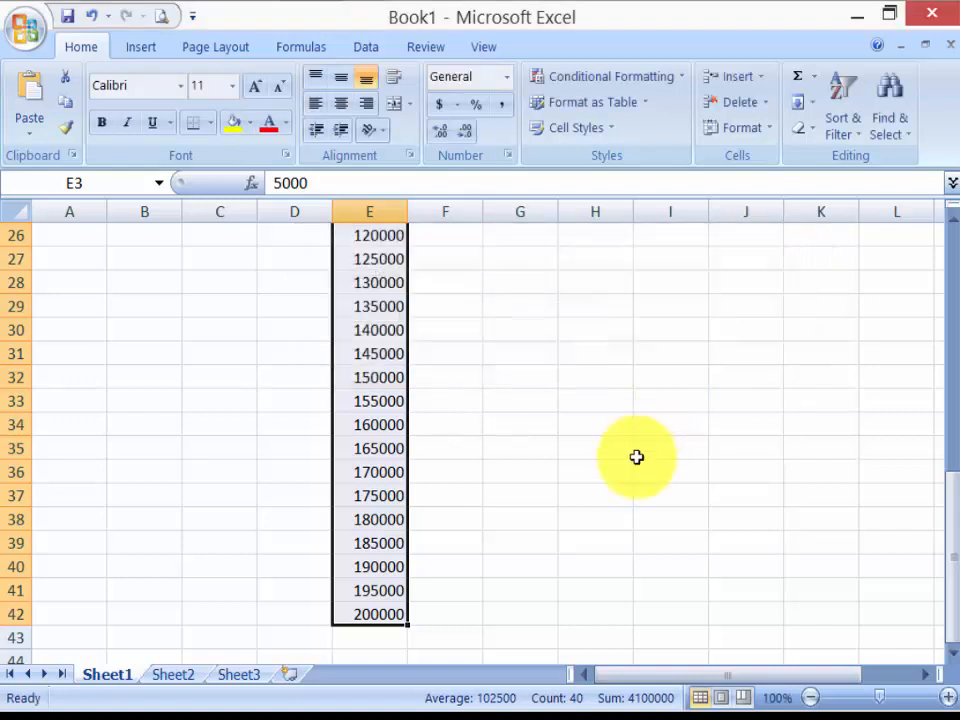
- Examine which values in column E are highlighted by the Between rule
{"action": "left_click", "coordinate": [605, 470]}
{"action": "scroll", "coordinate": [615, 489], "scroll_direction": "up", "scroll_amount": 6}
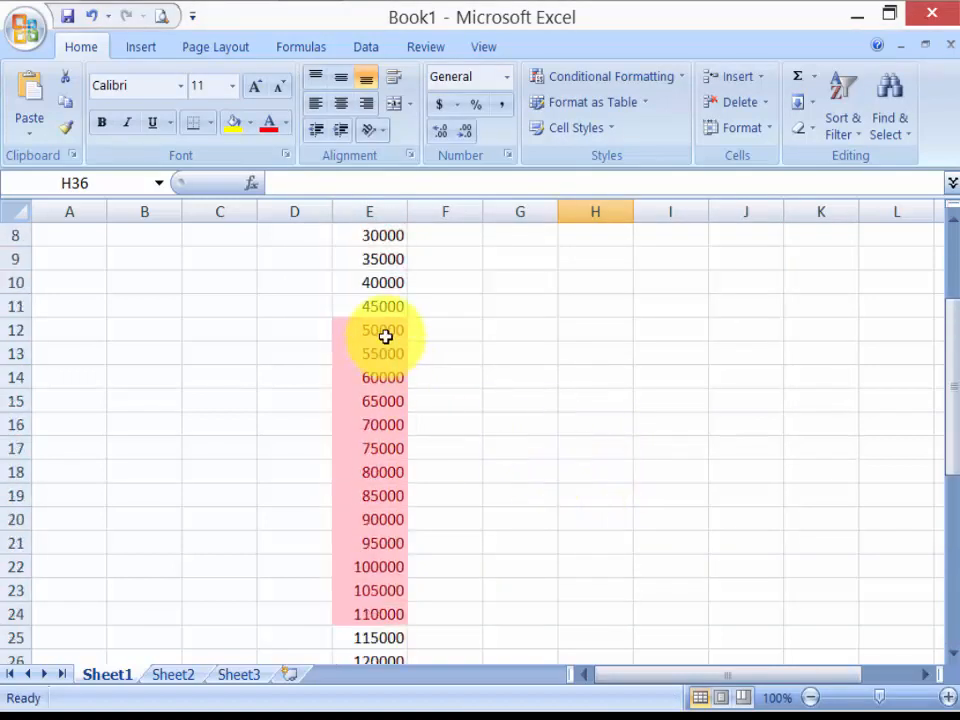
{"action": "left_click_drag", "start_coordinate": [386, 332], "coordinate": [390, 612]}
{"action": "left_click", "coordinate": [433, 614]}
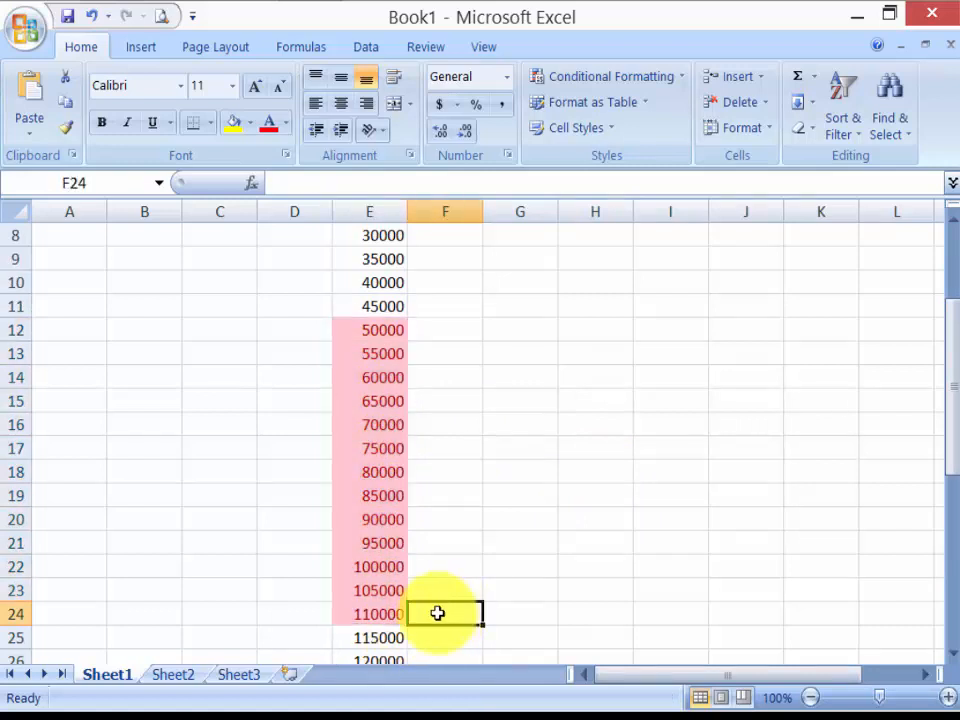
{"action": "left_click", "coordinate": [356, 615]}
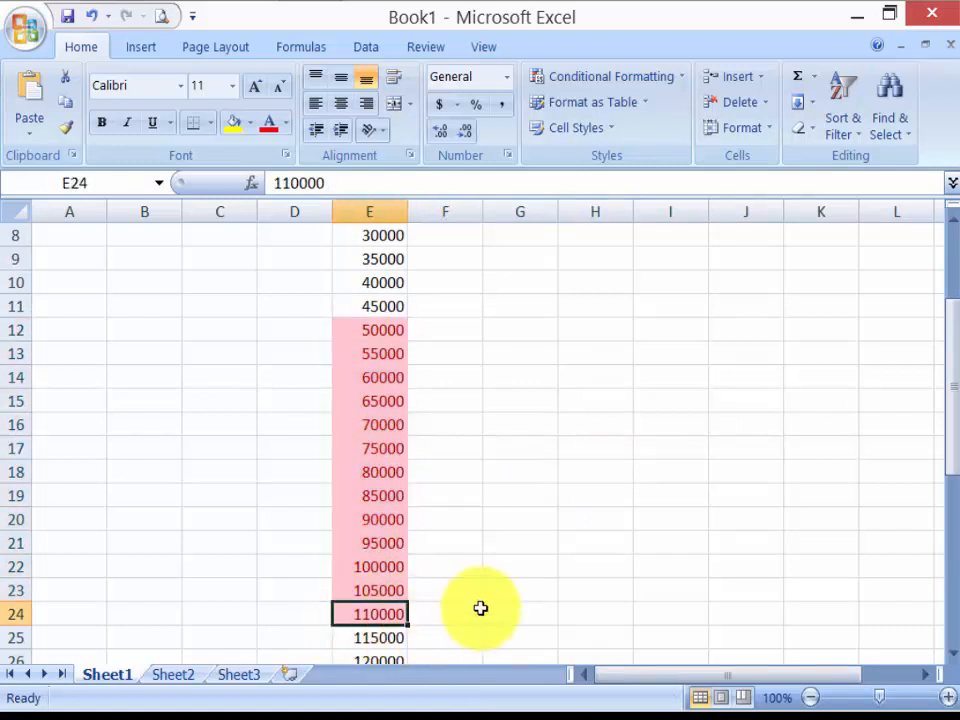
{"action": "left_click_drag", "start_coordinate": [392, 326], "coordinate": [388, 611]}
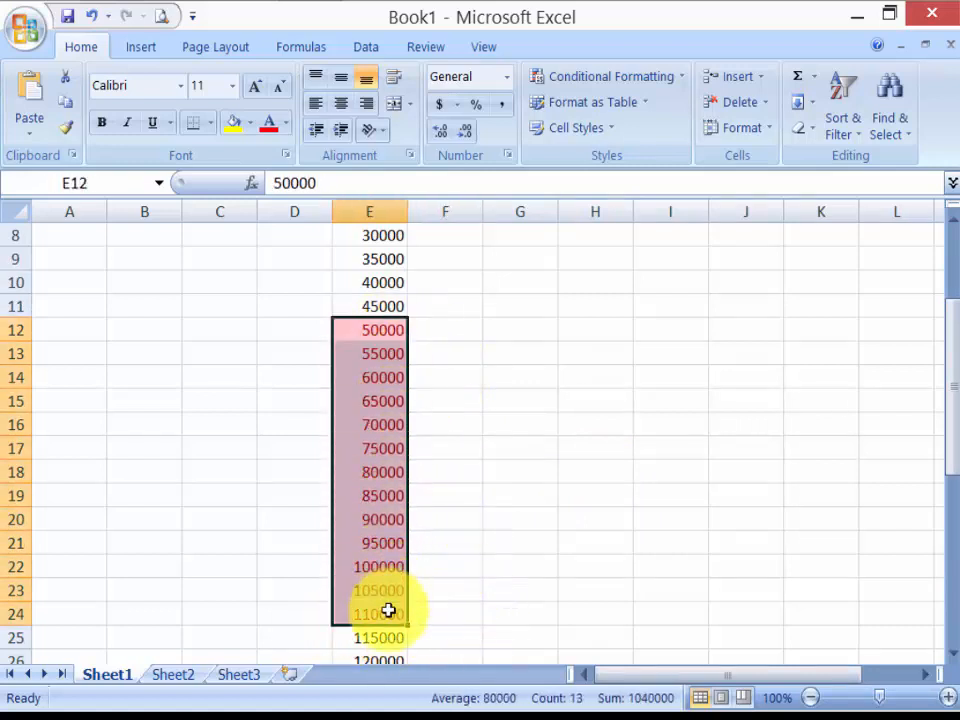
{"action": "left_click", "coordinate": [508, 528]}
{"action": "scroll", "coordinate": [465, 390], "scroll_direction": "up", "scroll_amount": 2}
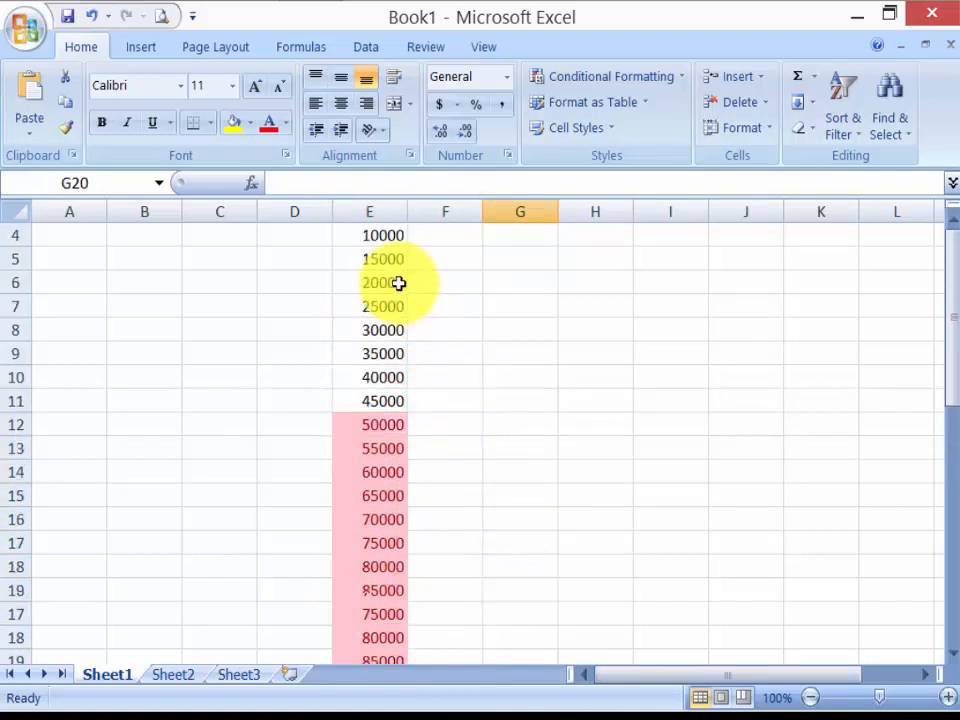
- Clear the conditional formatting rules from cells E8:E31
{"action": "scroll", "coordinate": [396, 285], "scroll_direction": "up", "scroll_amount": 1}
{"action": "left_click_drag", "start_coordinate": [388, 289], "coordinate": [390, 639]}
{"action": "double_click", "coordinate": [390, 638]}
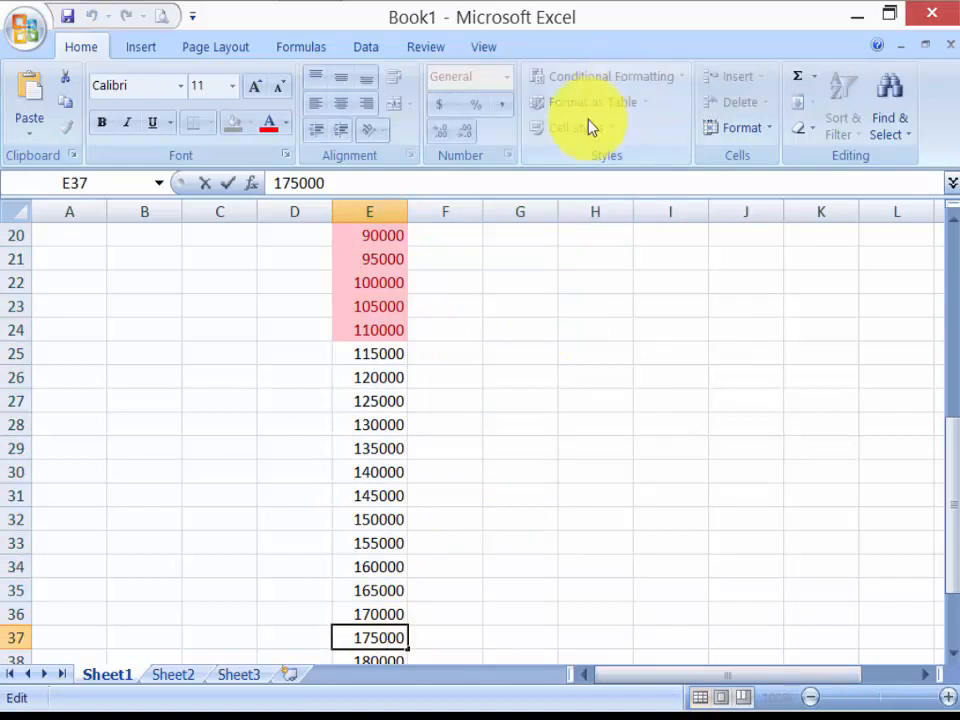
{"action": "left_click_drag", "start_coordinate": [388, 496], "coordinate": [386, 283]}
{"action": "left_click", "coordinate": [640, 80]}
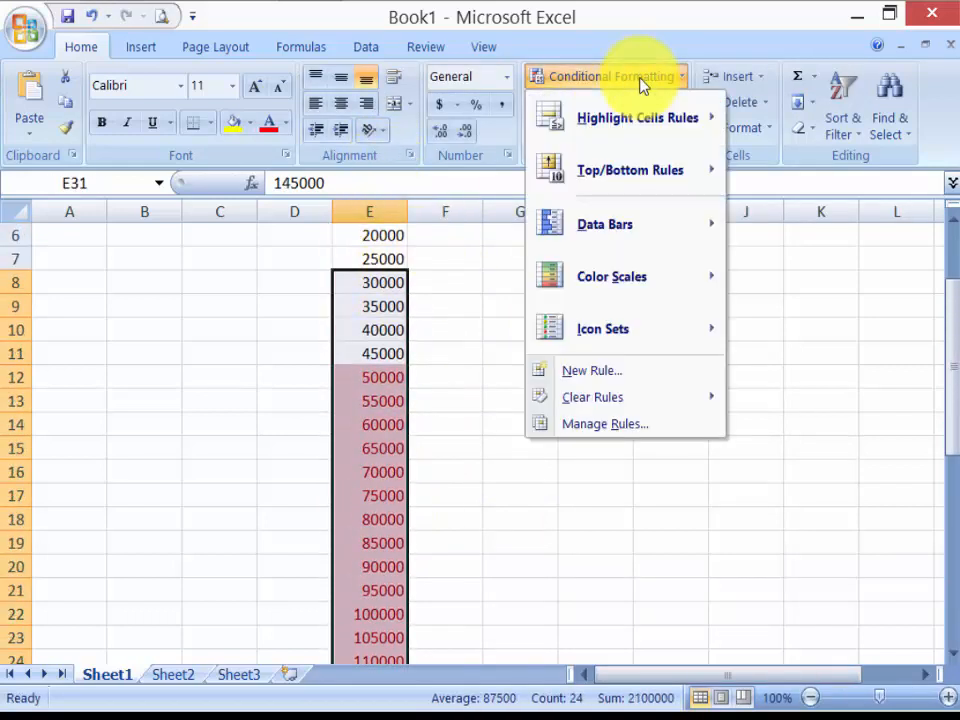
{"action": "mouse_move", "coordinate": [584, 405]}
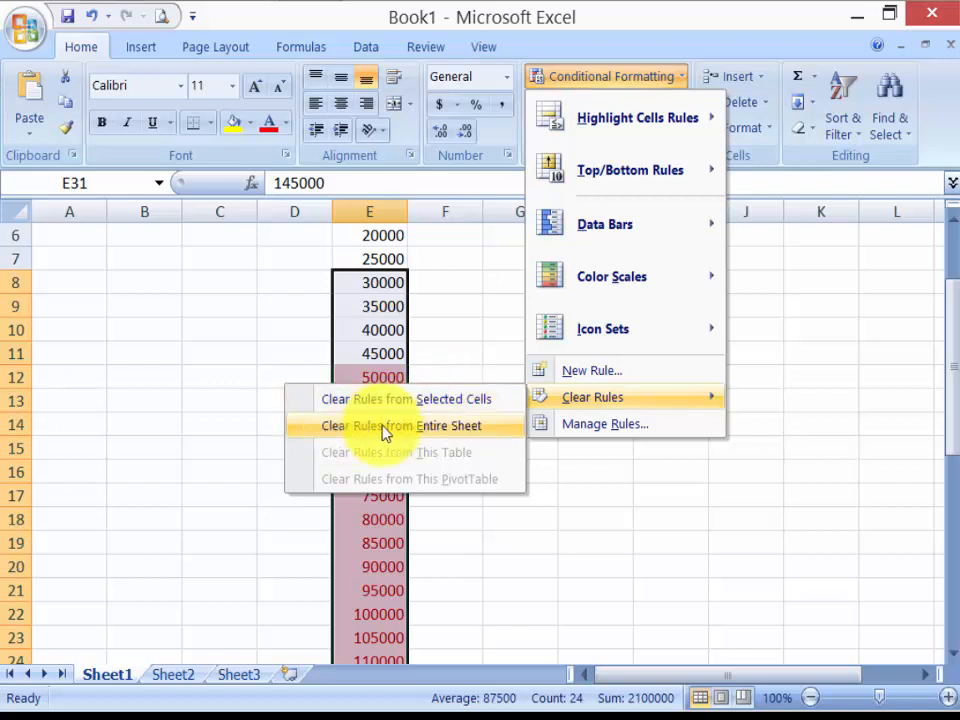
{"action": "left_click", "coordinate": [400, 405]}
{"action": "left_click", "coordinate": [490, 398]}
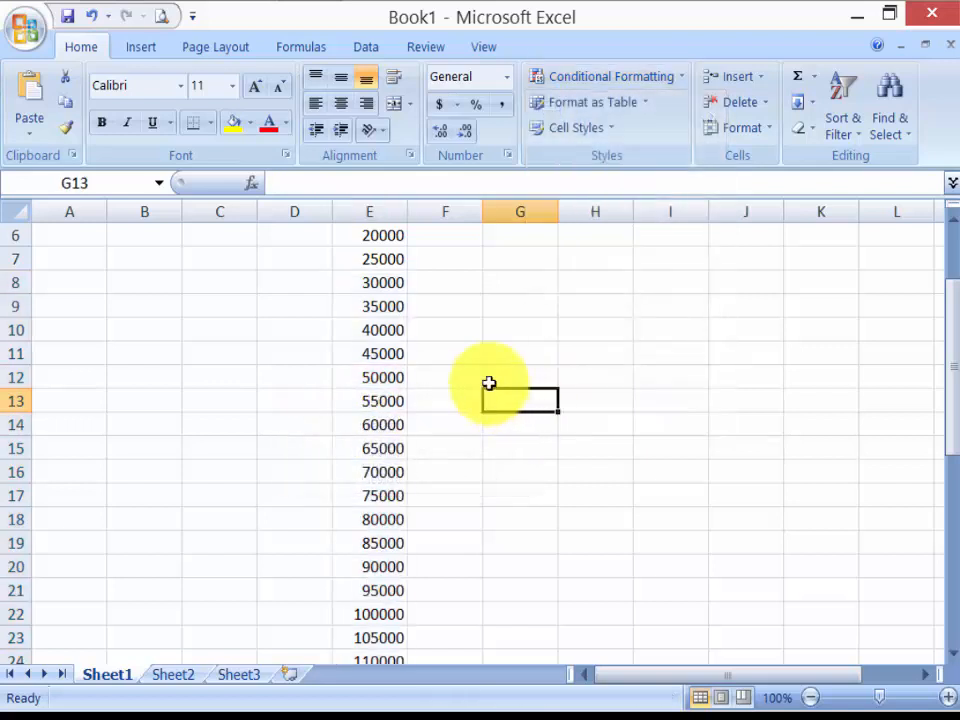
- Highlight values greater than 35000 in E3:E42 with Light Red Fill with Dark Red Text using conditional formatting
{"action": "scroll", "coordinate": [489, 383], "scroll_direction": "up", "scroll_amount": 2}
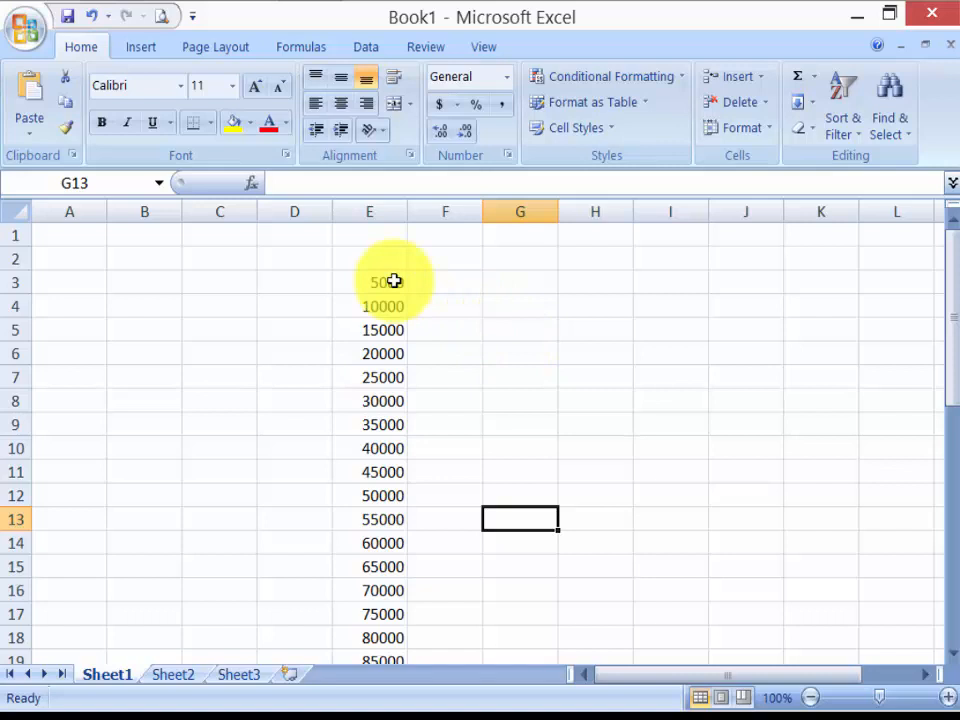
{"action": "left_click_drag", "start_coordinate": [394, 281], "coordinate": [392, 606]}
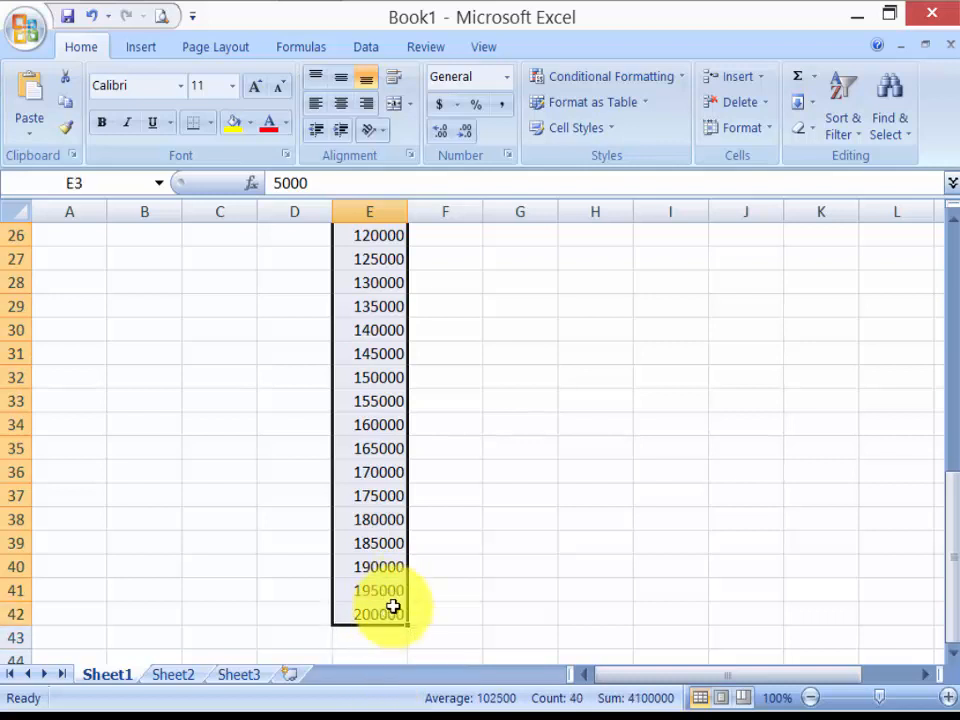
{"action": "left_click", "coordinate": [618, 90]}
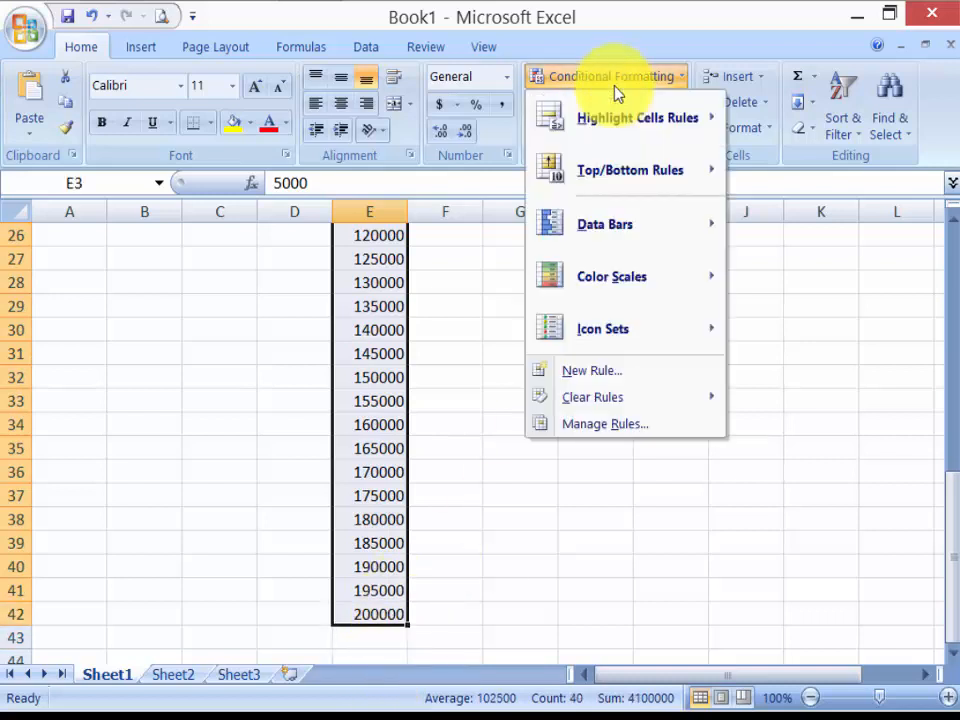
{"action": "mouse_move", "coordinate": [605, 128]}
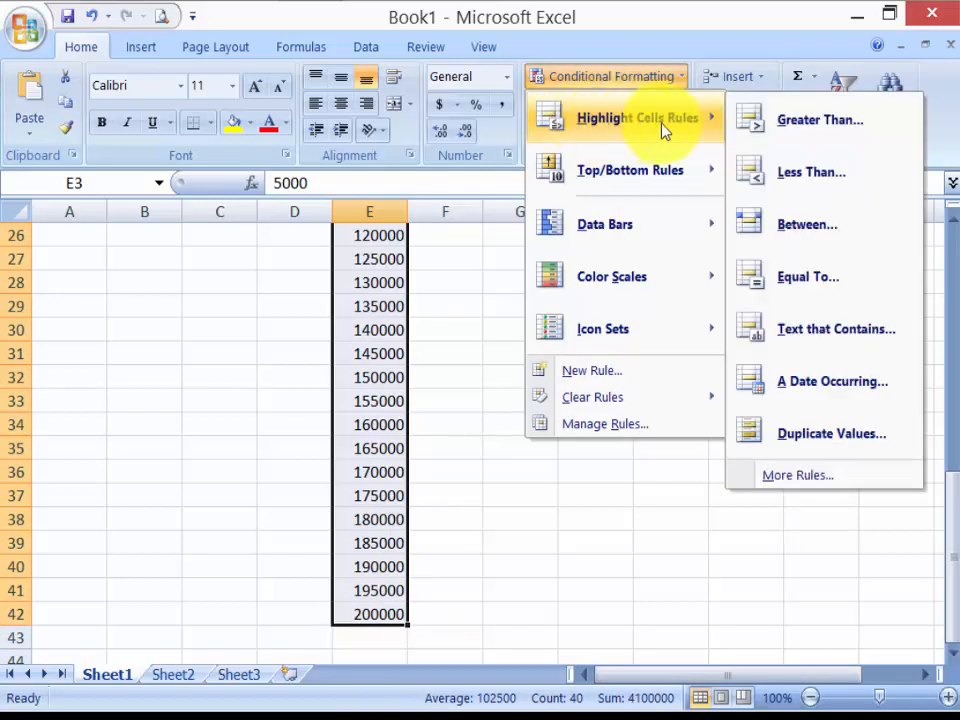
{"action": "left_click", "coordinate": [817, 135]}
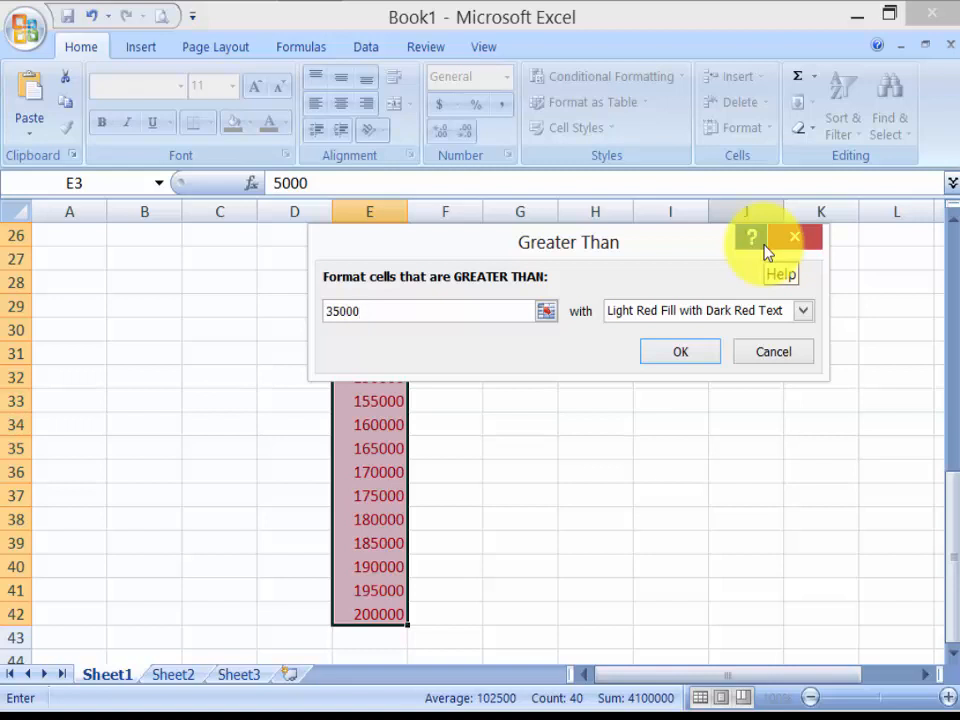
{"action": "left_click", "coordinate": [683, 357]}
- Check the highlighted values down column E and undo the Greater Than rule
{"action": "scroll", "coordinate": [495, 478], "scroll_direction": "up", "scroll_amount": 8}
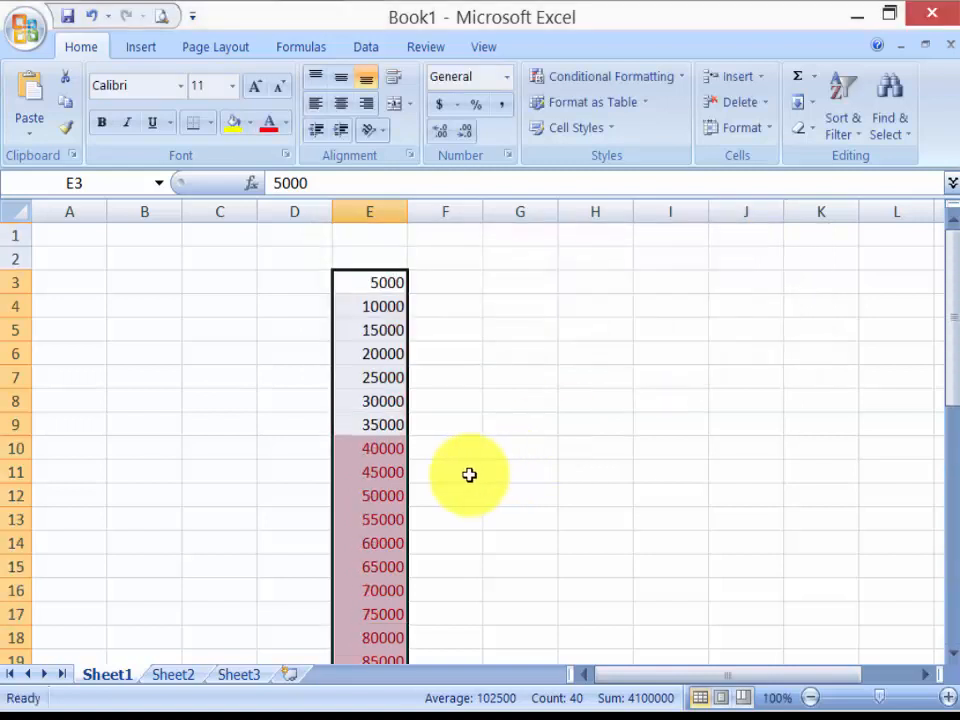
{"action": "left_click", "coordinate": [400, 428]}
{"action": "scroll", "coordinate": [385, 465], "scroll_direction": "down", "scroll_amount": 11}
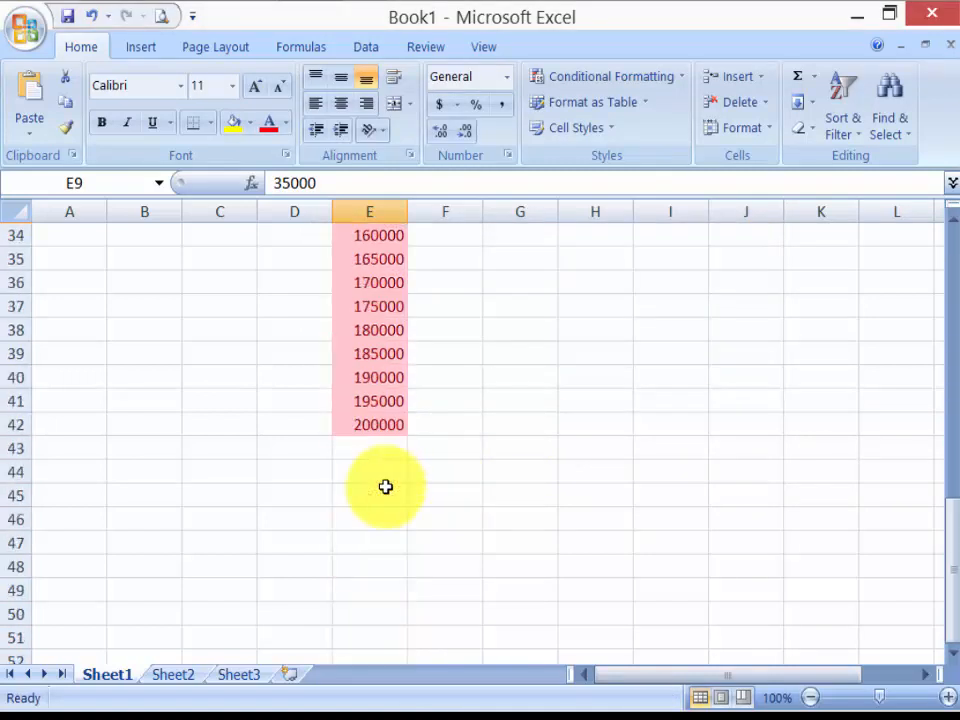
{"action": "scroll", "coordinate": [385, 487], "scroll_direction": "up", "scroll_amount": 11}
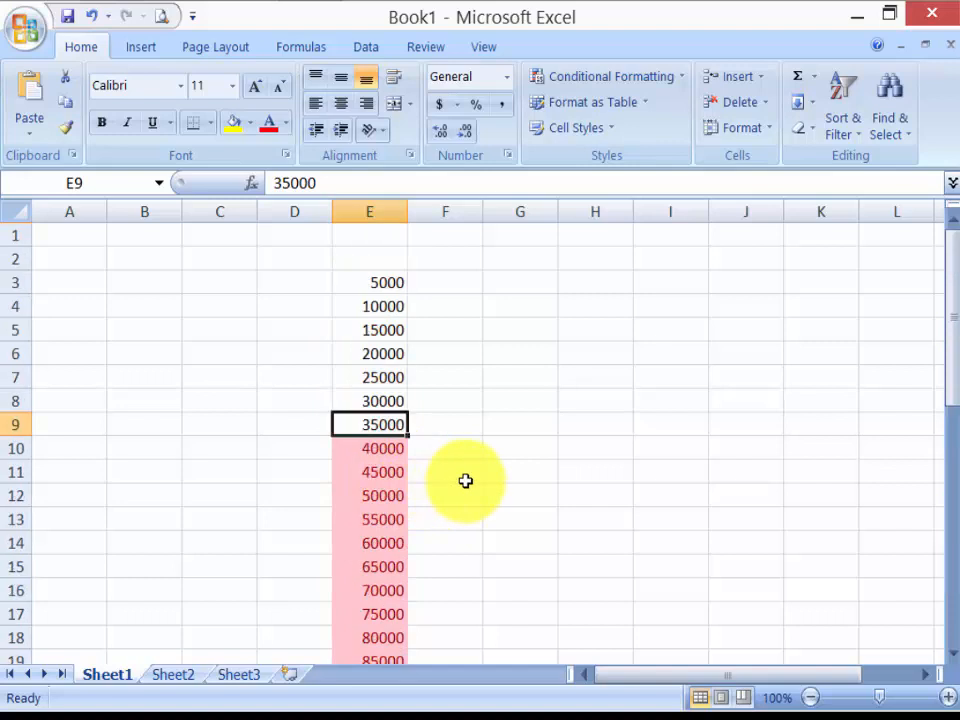
{"action": "key", "text": "ctrl+z"}
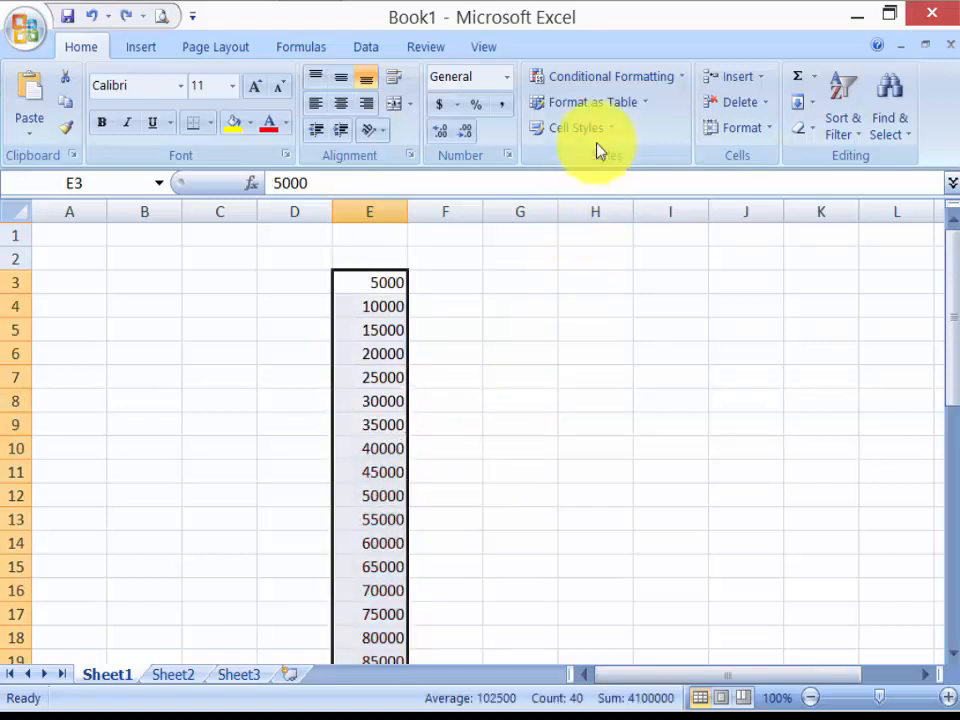
- Highlight values less than 120000 in E3:E42 with Light Red Fill with Dark Red Text and check where the highlighting ends
{"action": "left_click", "coordinate": [612, 76]}
{"action": "mouse_move", "coordinate": [664, 118]}
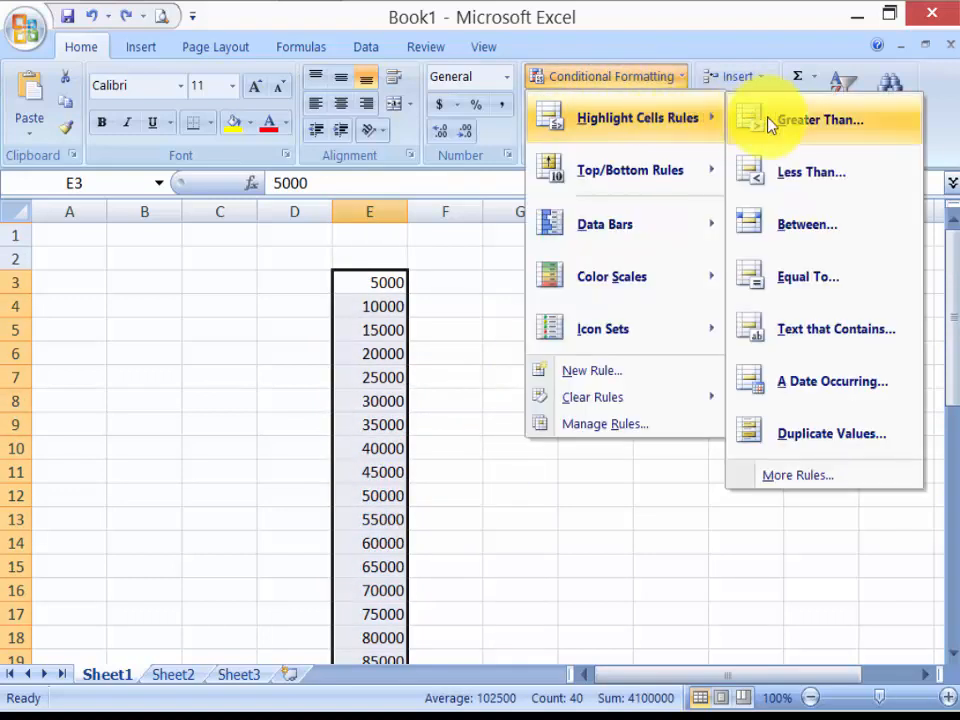
{"action": "left_click", "coordinate": [800, 175]}
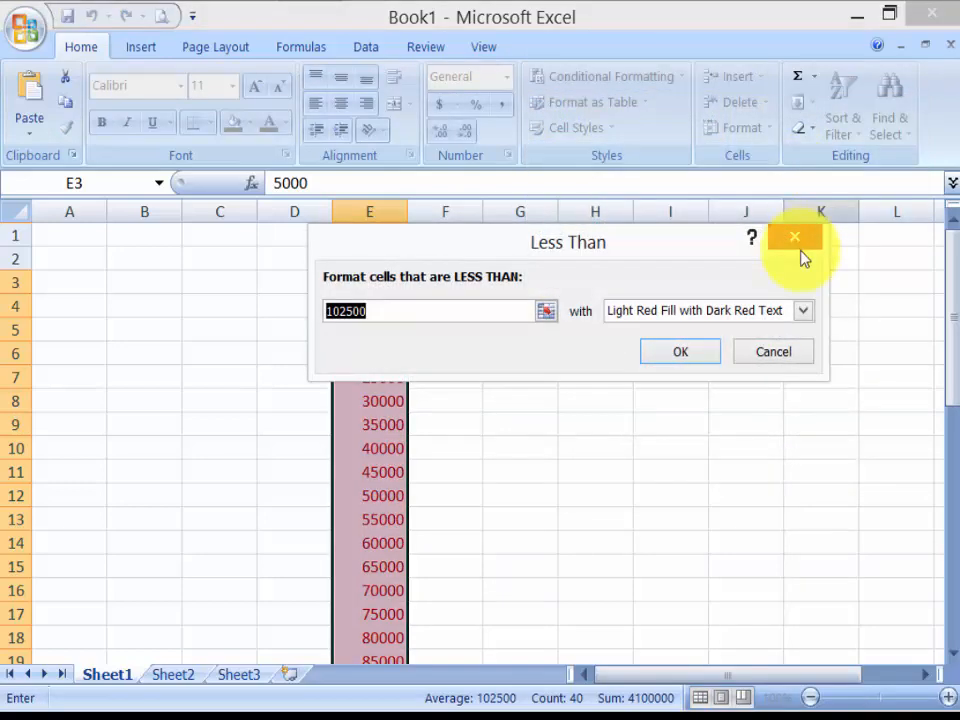
{"action": "type", "text": "120"}
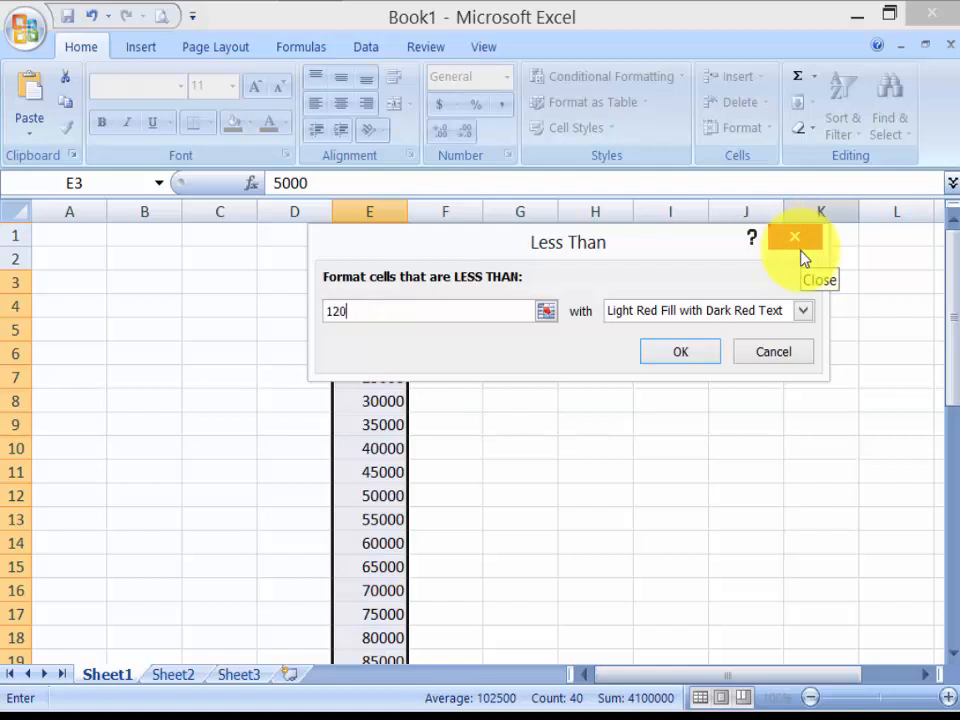
{"action": "type", "text": "000"}
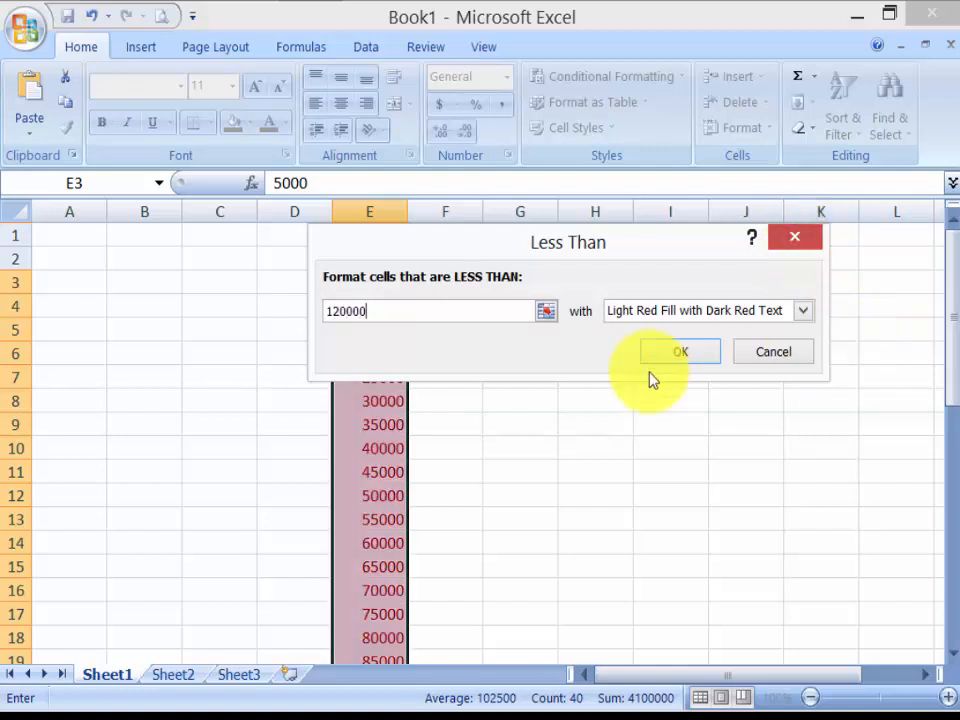
{"action": "left_click", "coordinate": [669, 356]}
{"action": "left_click", "coordinate": [598, 424]}
{"action": "scroll", "coordinate": [531, 392], "scroll_direction": "down", "scroll_amount": 5}
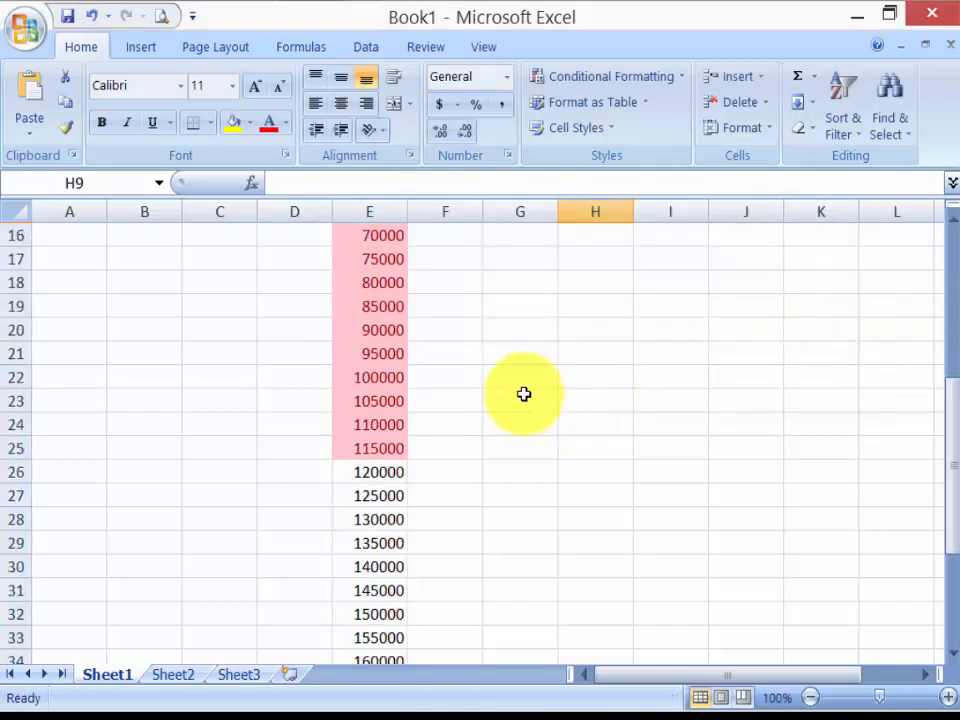
{"action": "left_click", "coordinate": [396, 472]}
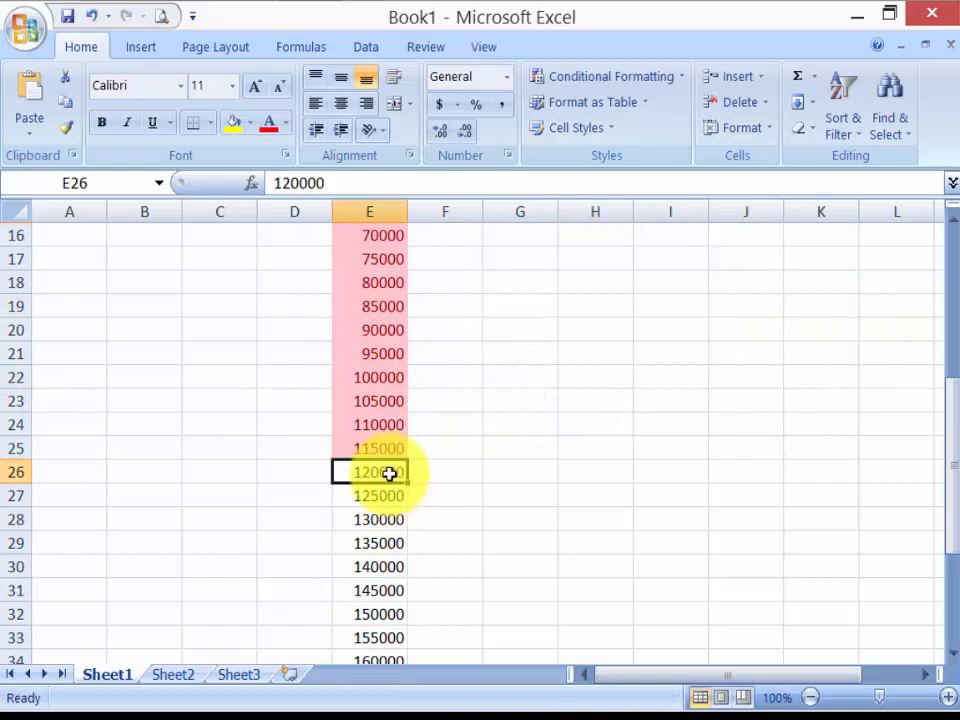
- Check the highlighted values in column E and undo the Less Than rule
{"action": "scroll", "coordinate": [414, 465], "scroll_direction": "up", "scroll_amount": 5}
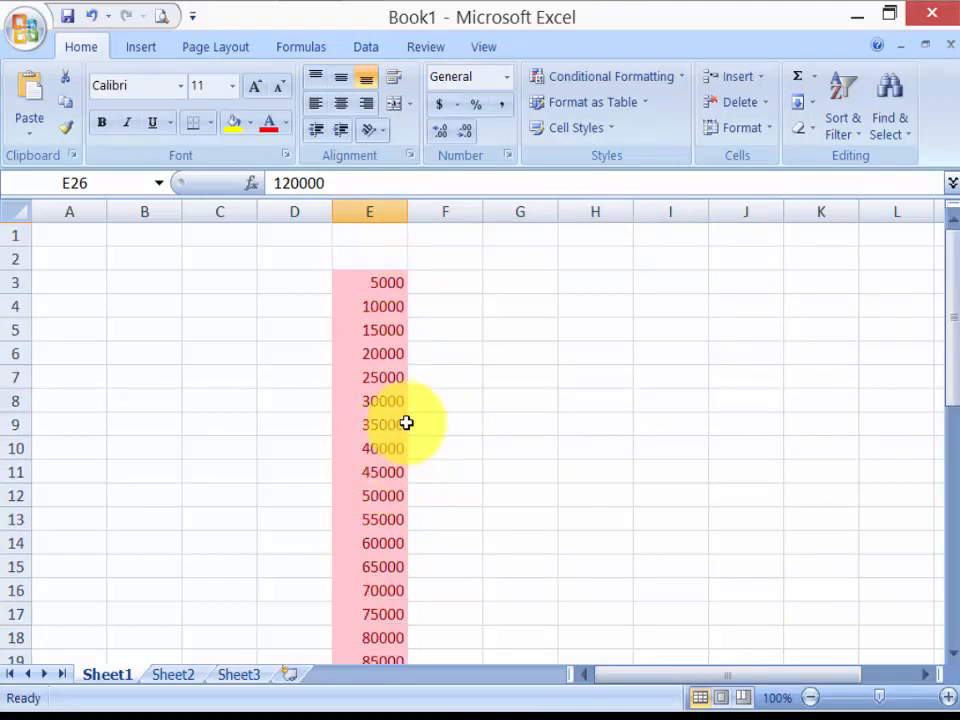
{"action": "scroll", "coordinate": [406, 423], "scroll_direction": "down", "scroll_amount": 2}
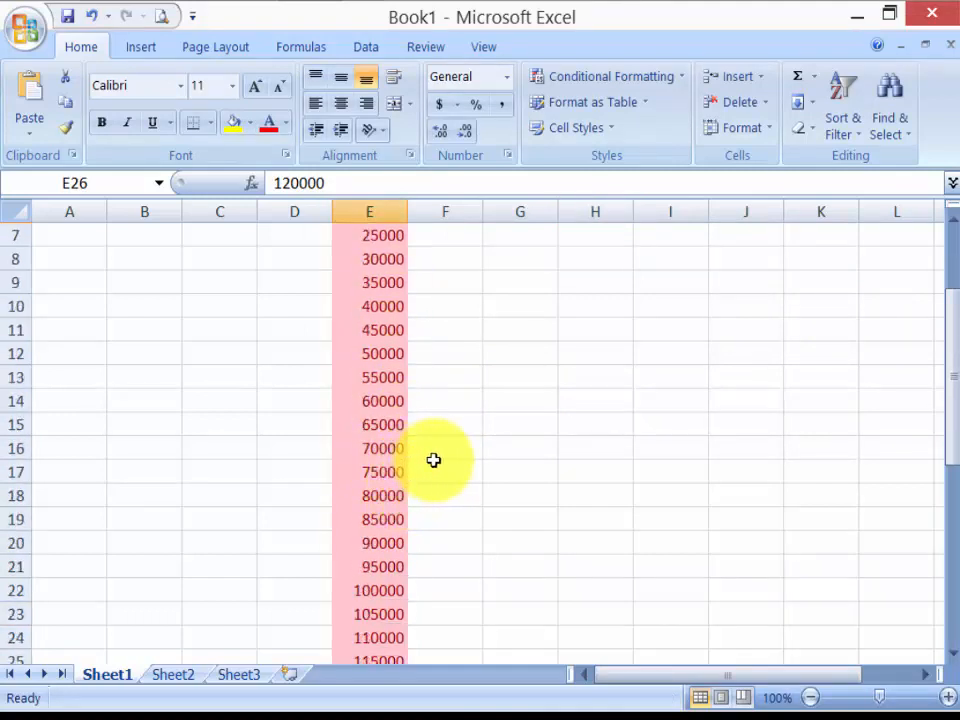
{"action": "key", "text": "ctrl+z"}
- Highlight the value equal to 150000 in E3:E42 with Light Red Fill with Dark Red Text
{"action": "scroll", "coordinate": [536, 315], "scroll_direction": "up", "scroll_amount": 1}
{"action": "left_click", "coordinate": [604, 78]}
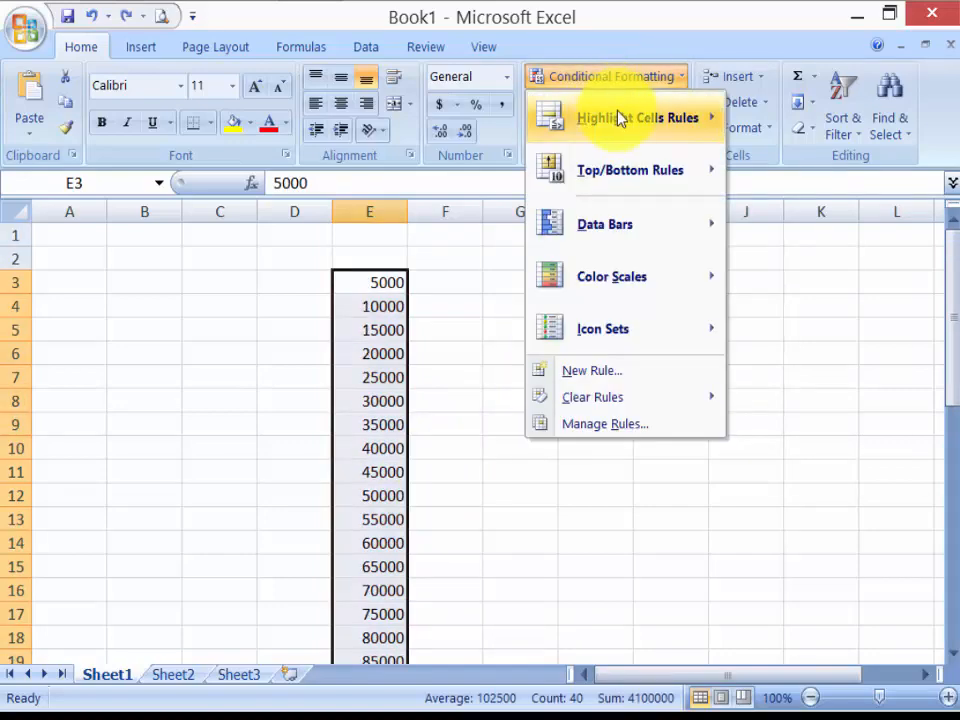
{"action": "mouse_move", "coordinate": [707, 121]}
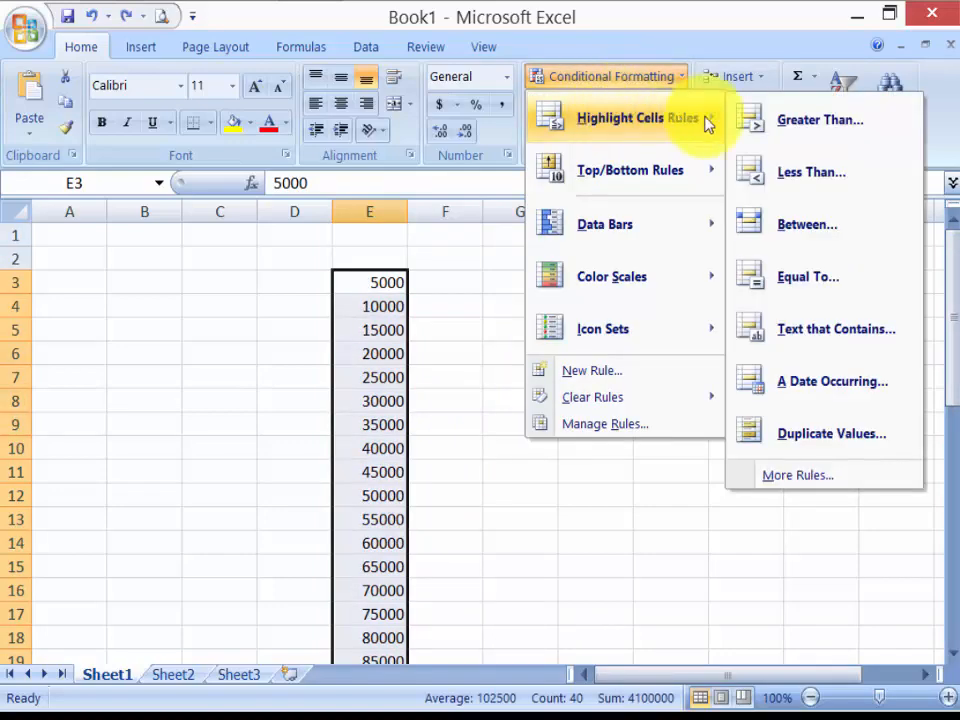
{"action": "left_click", "coordinate": [787, 282]}
{"action": "left_click_drag", "start_coordinate": [595, 255], "coordinate": [650, 221]}
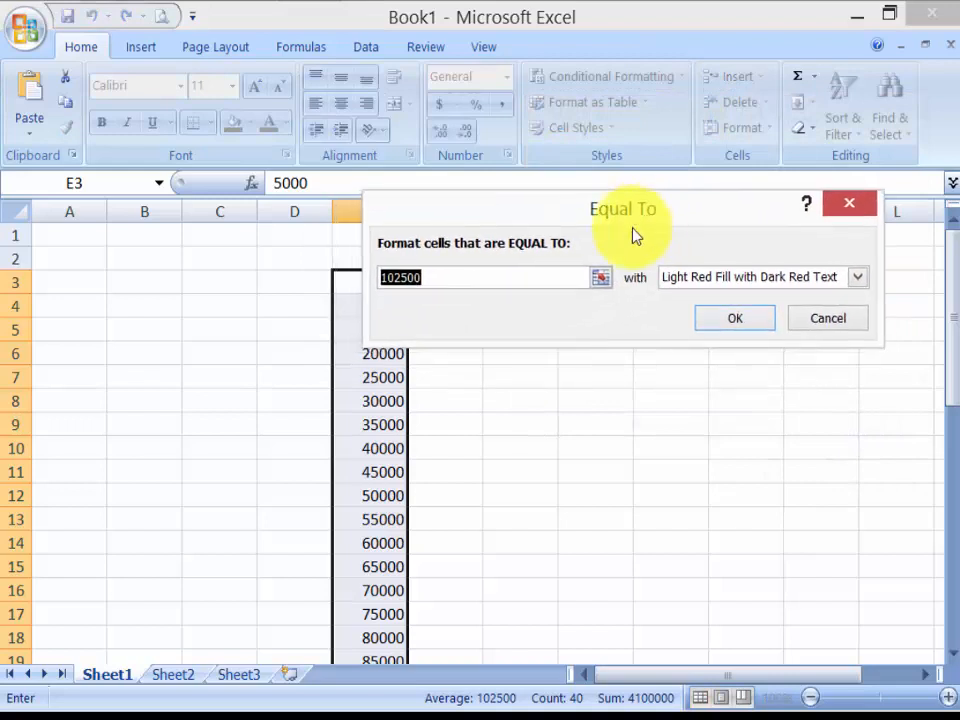
{"action": "left_click", "coordinate": [761, 324]}
{"action": "scroll", "coordinate": [615, 413], "scroll_direction": "down", "scroll_amount": 8}
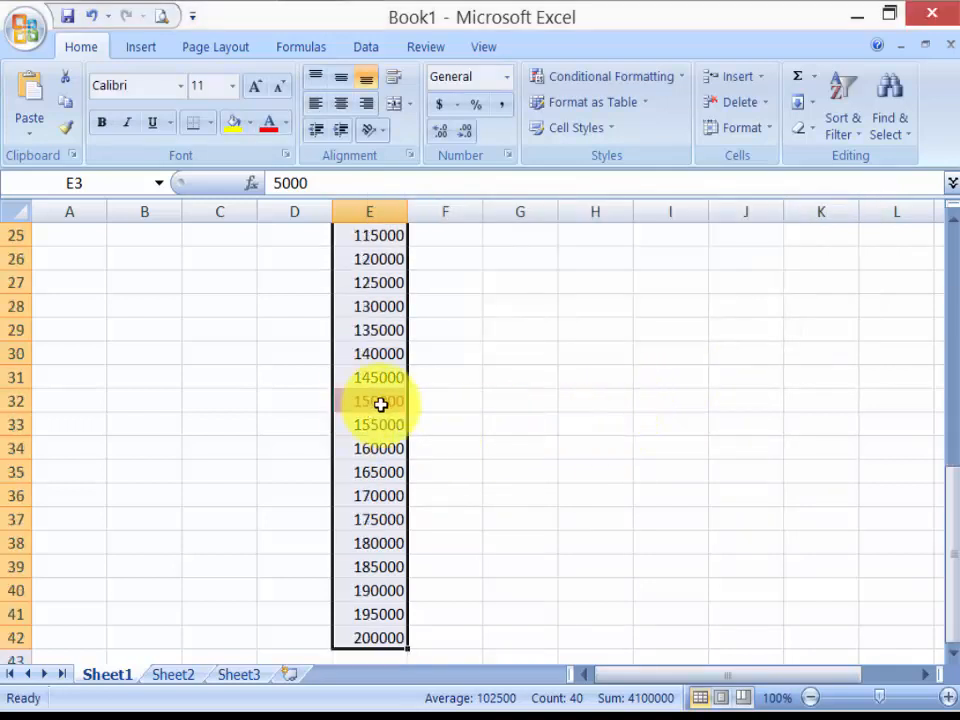
- Examine the custom font colour and border options of an Equal To rule for E3:E42, and cancel without adding the rule
{"action": "left_click", "coordinate": [612, 78]}
{"action": "mouse_move", "coordinate": [643, 118]}
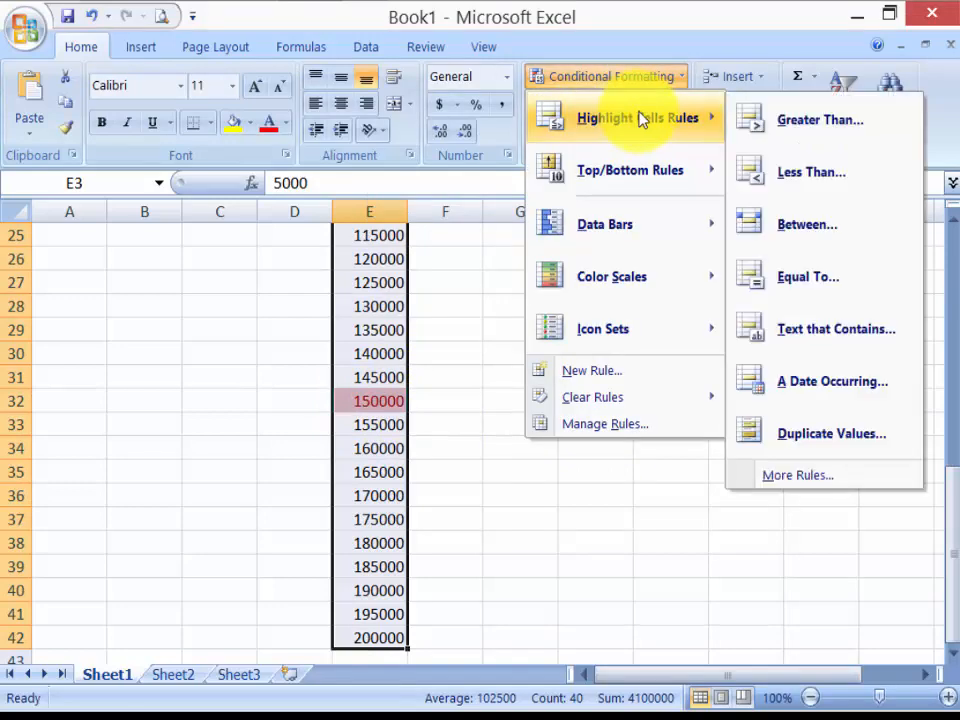
{"action": "left_click", "coordinate": [818, 293]}
{"action": "left_click", "coordinate": [733, 282]}
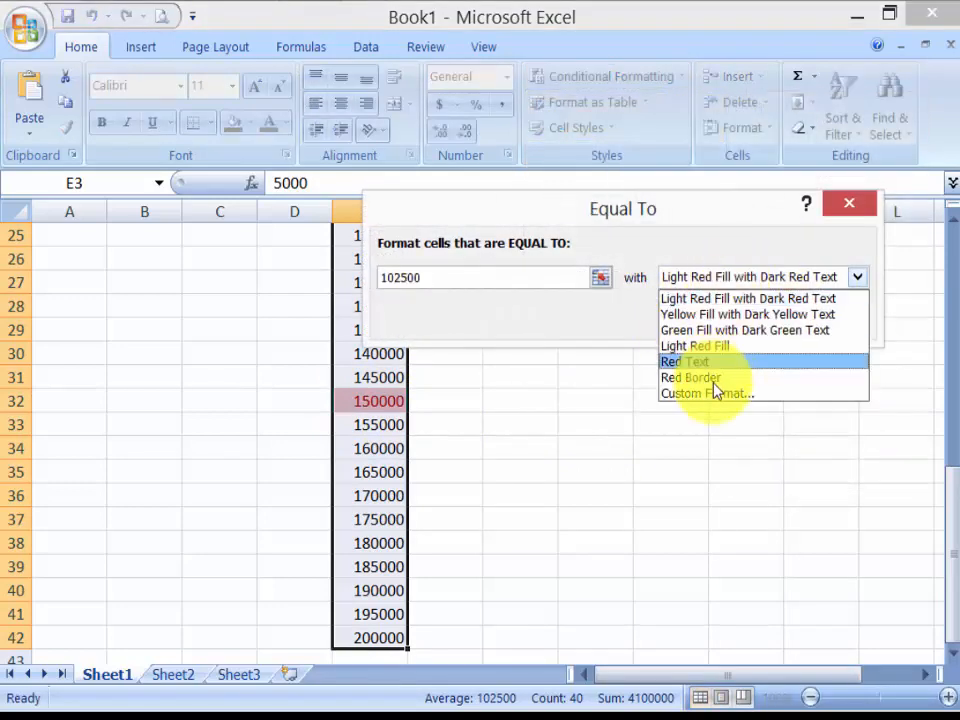
{"action": "left_click", "coordinate": [704, 394]}
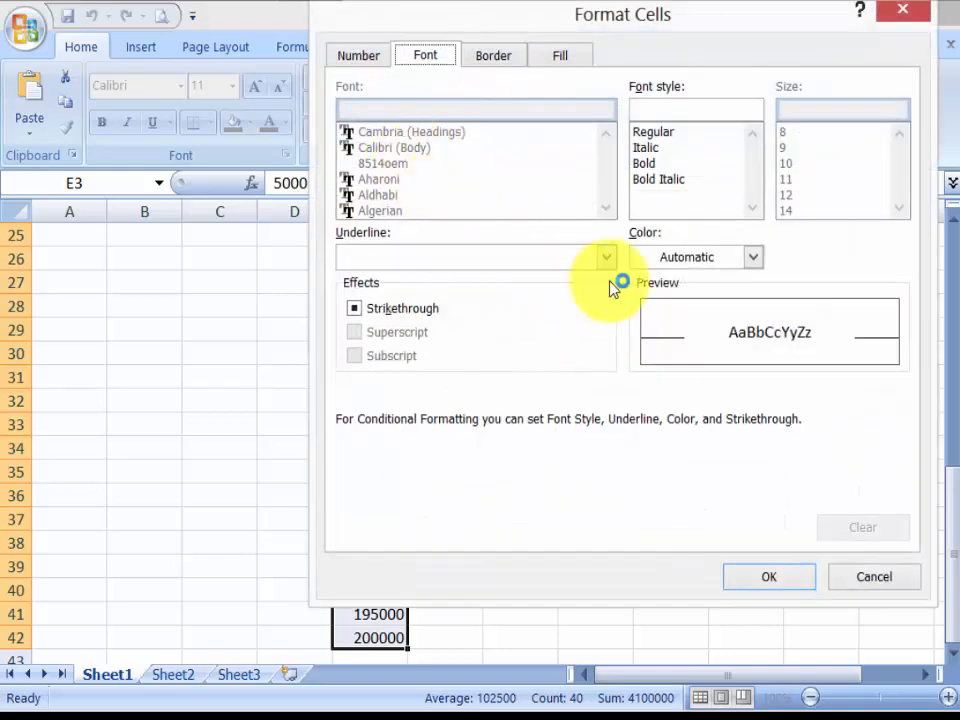
{"action": "left_click", "coordinate": [755, 258]}
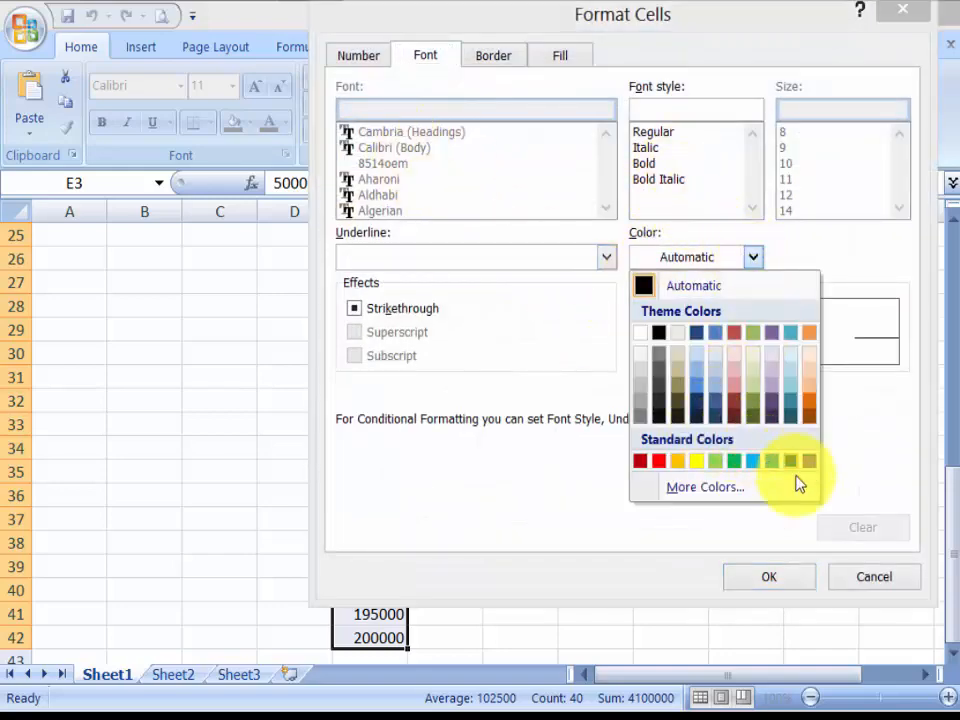
{"action": "left_click", "coordinate": [478, 62]}
{"action": "left_click", "coordinate": [478, 62]}
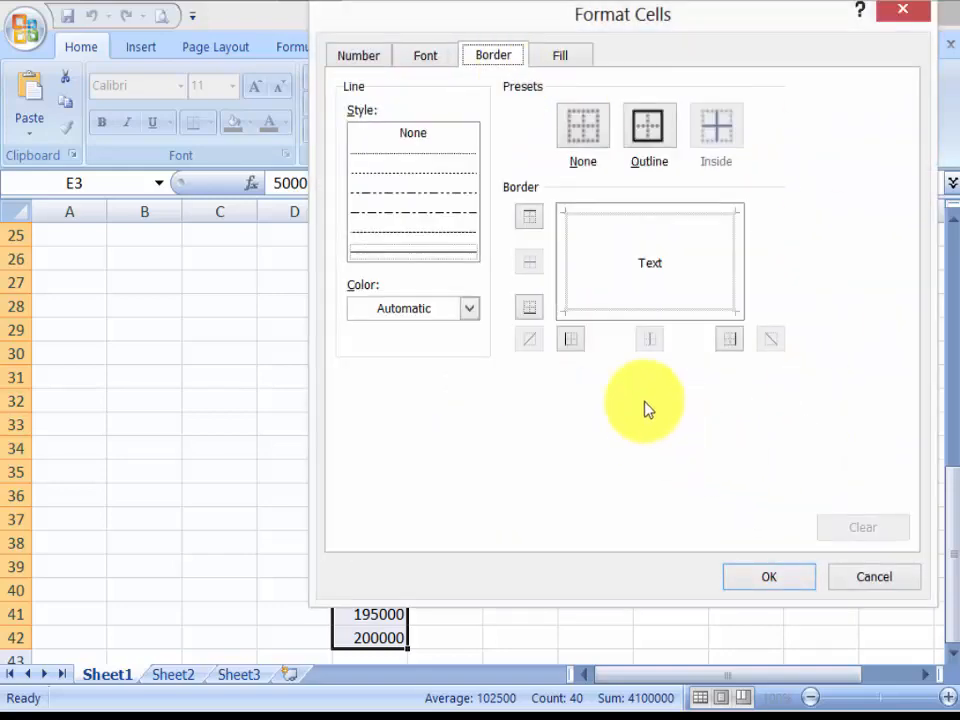
{"action": "left_click", "coordinate": [874, 580]}
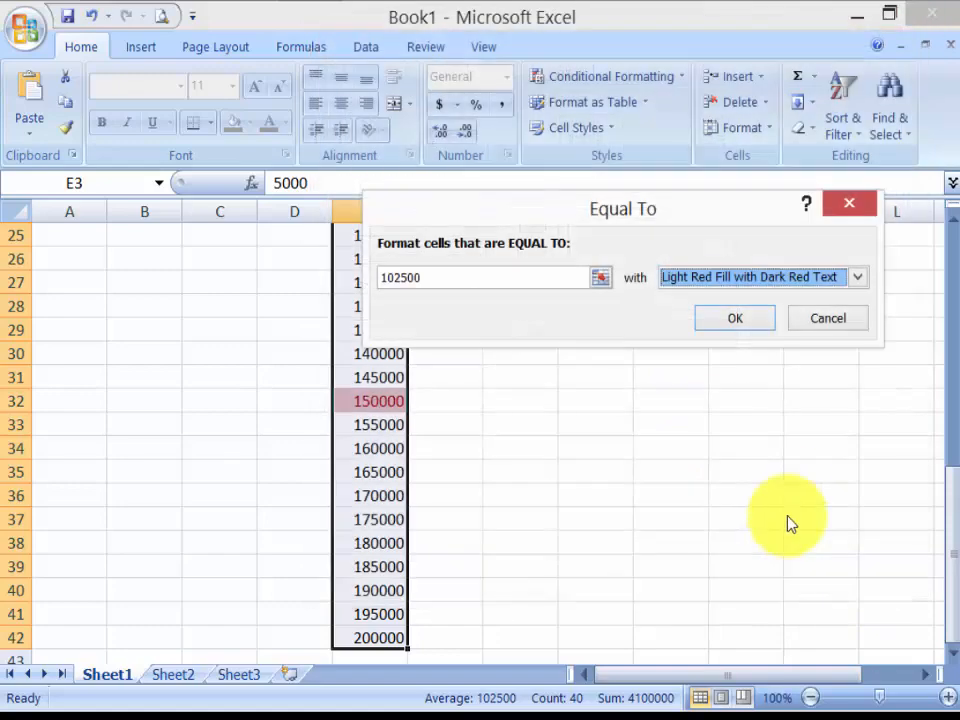
{"action": "left_click", "coordinate": [828, 318]}
{"action": "left_click", "coordinate": [596, 392]}
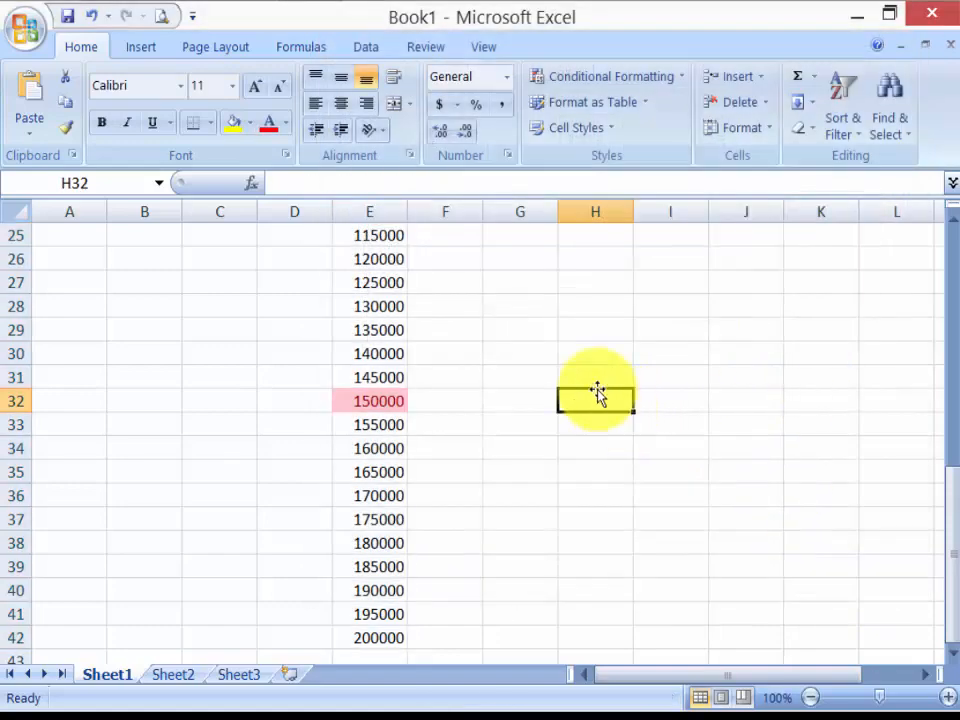
{"action": "scroll", "coordinate": [596, 390], "scroll_direction": "up", "scroll_amount": 5}
{"action": "left_click", "coordinate": [615, 80]}
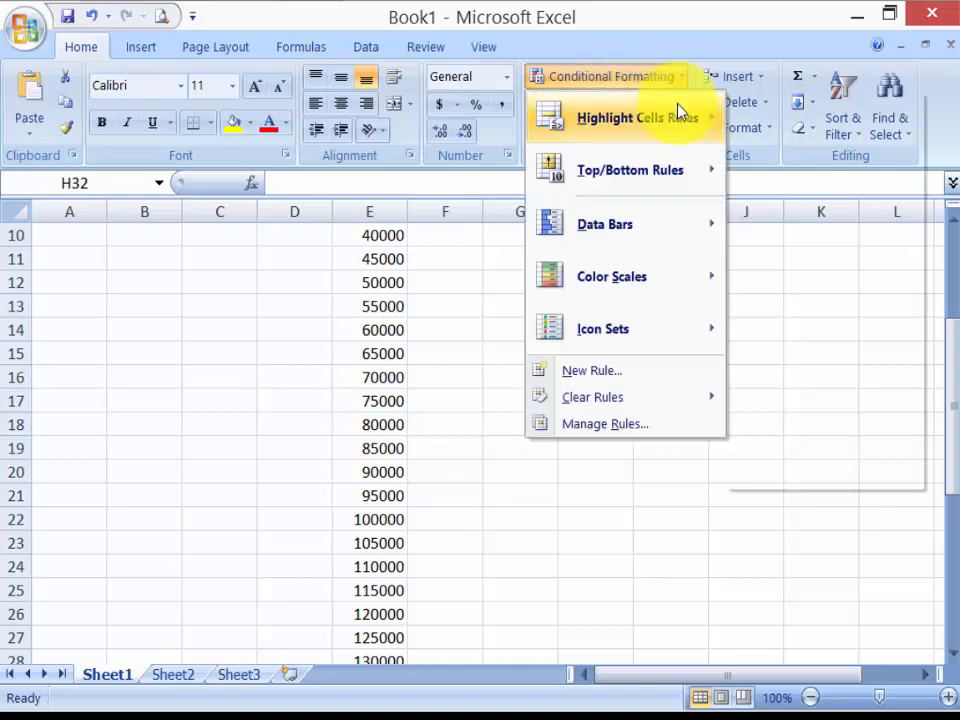
{"action": "mouse_move", "coordinate": [677, 110]}
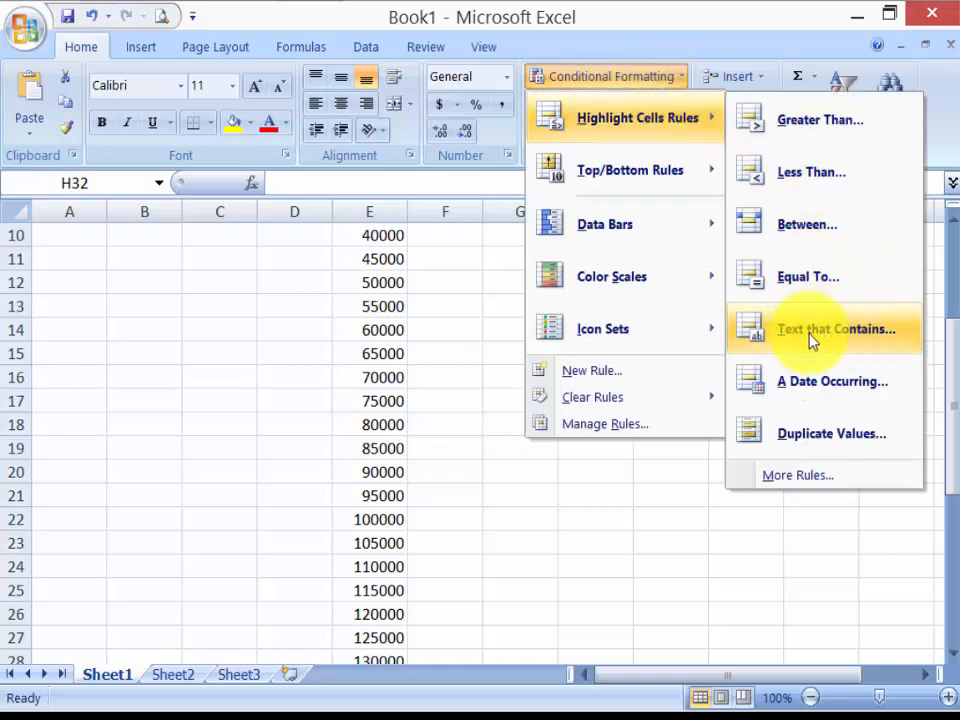
{"action": "left_click", "coordinate": [512, 525]}
- Enter Pass in cell F3 and Fail in cell F4
{"action": "scroll", "coordinate": [495, 450], "scroll_direction": "up", "scroll_amount": 3}
{"action": "left_click", "coordinate": [465, 296]}
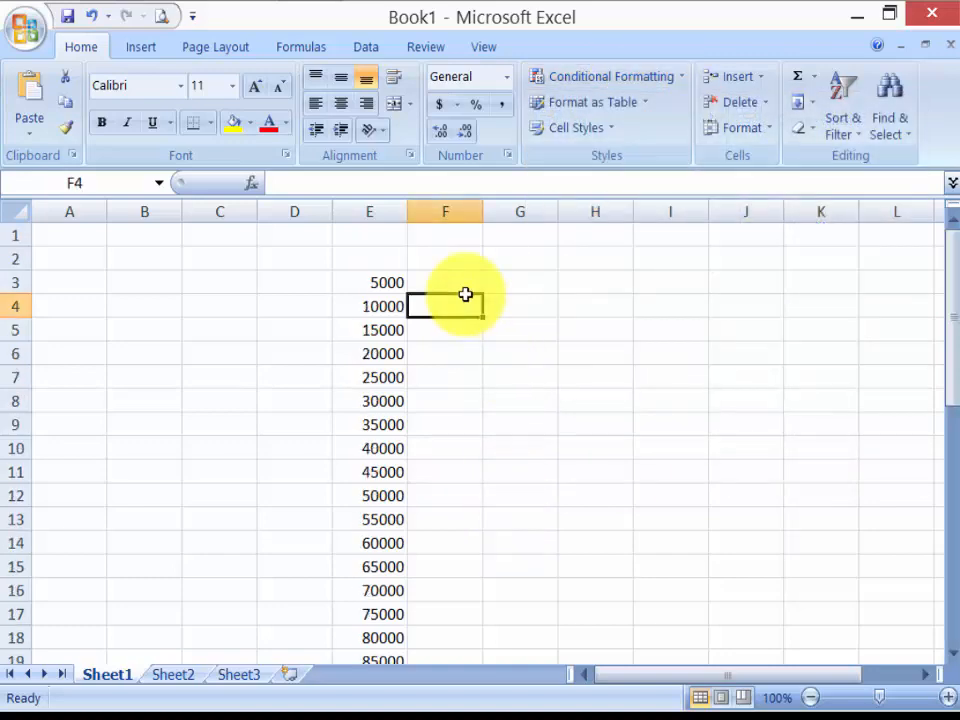
{"action": "left_click", "coordinate": [465, 281]}
{"action": "type", "text": "Pass"}
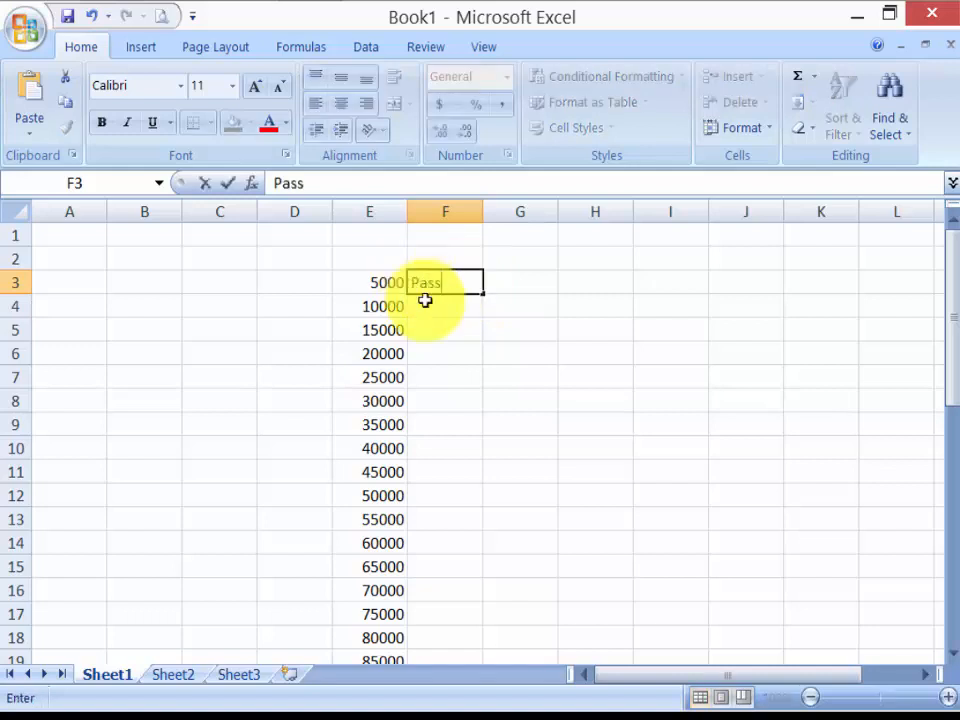
{"action": "left_click", "coordinate": [435, 312]}
{"action": "type", "text": "FA"}
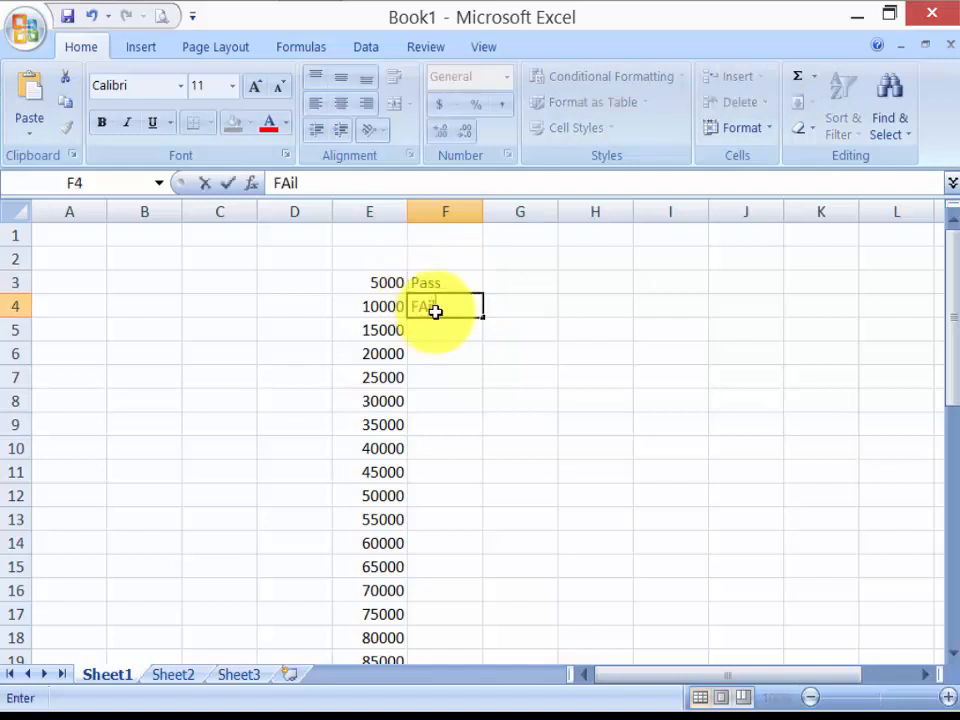
{"action": "type", "text": "il"}
{"action": "left_click", "coordinate": [508, 343]}
- Fill the Pass/Fail pattern from F3:F4 down to F16 and centre the text in F3:F16
{"action": "left_click_drag", "start_coordinate": [439, 285], "coordinate": [484, 596]}
{"action": "left_click", "coordinate": [690, 422]}
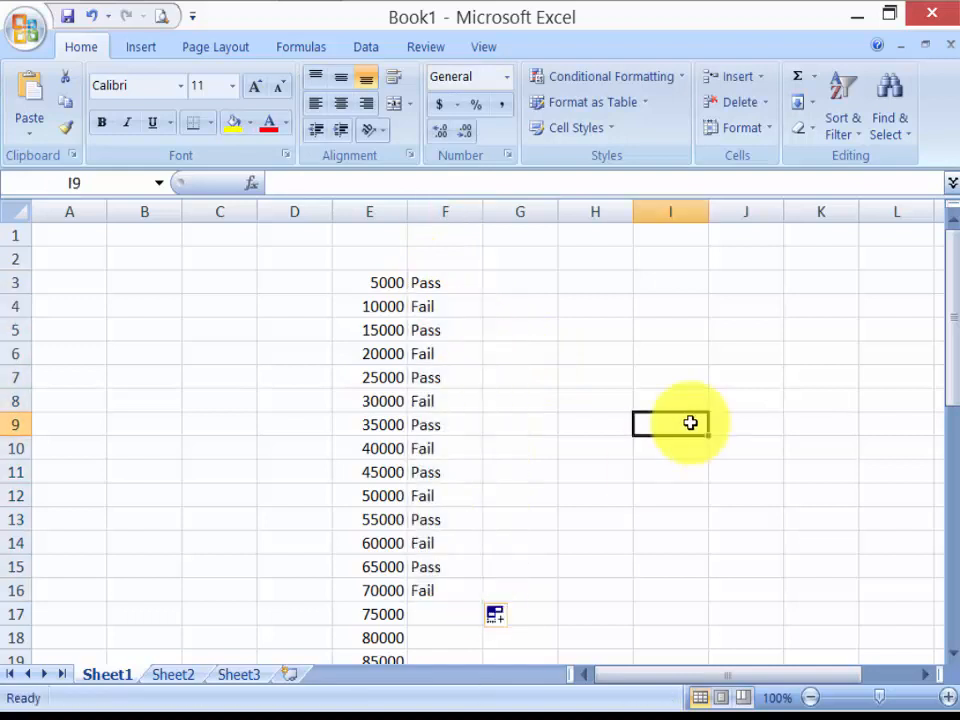
{"action": "left_click_drag", "start_coordinate": [437, 281], "coordinate": [461, 598]}
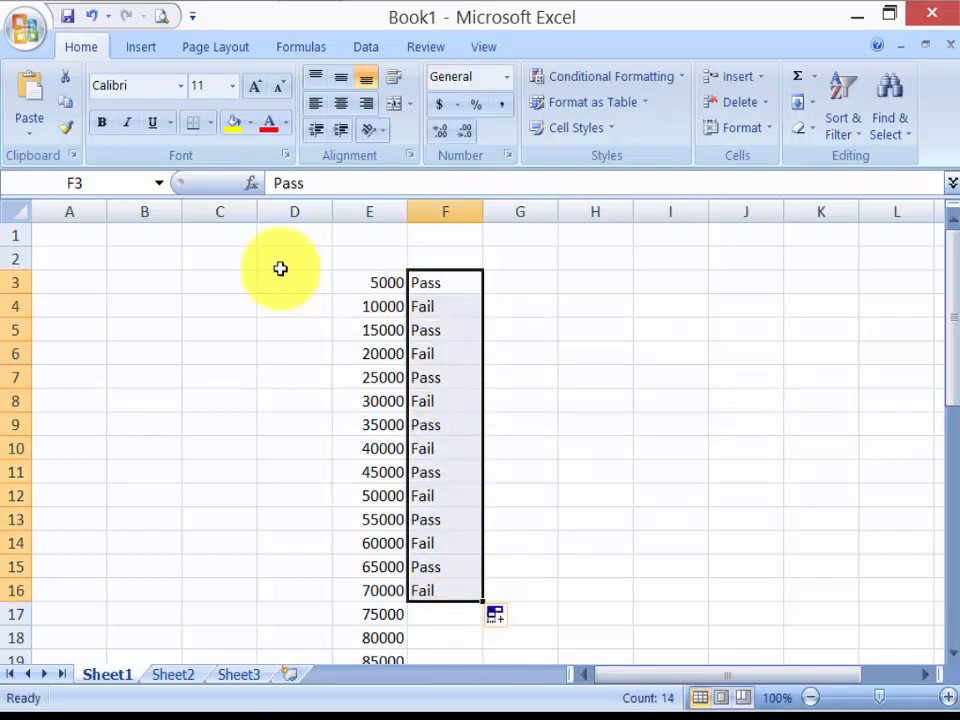
{"action": "left_click", "coordinate": [340, 106]}
{"action": "left_click", "coordinate": [677, 378]}
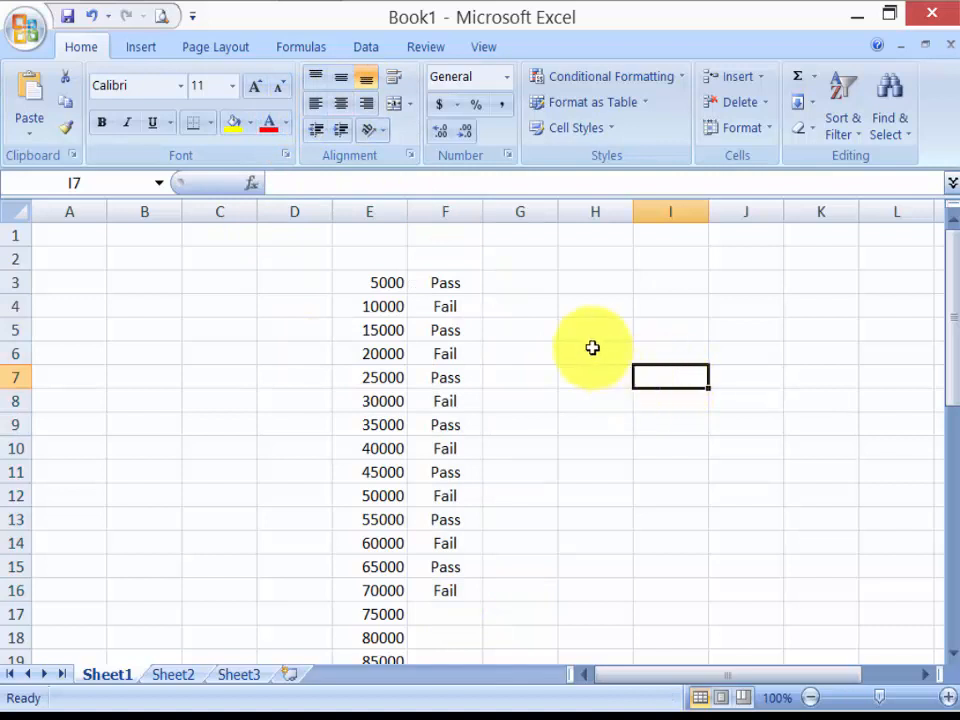
{"action": "left_click", "coordinate": [566, 512]}
- Highlight cells containing the text Fail in F3:F16 with Light Red Fill with Dark Red Text
{"action": "left_click_drag", "start_coordinate": [460, 281], "coordinate": [452, 591]}
{"action": "left_click", "coordinate": [452, 591]}
{"action": "left_click_drag", "start_coordinate": [451, 288], "coordinate": [452, 590]}
{"action": "left_click", "coordinate": [612, 78]}
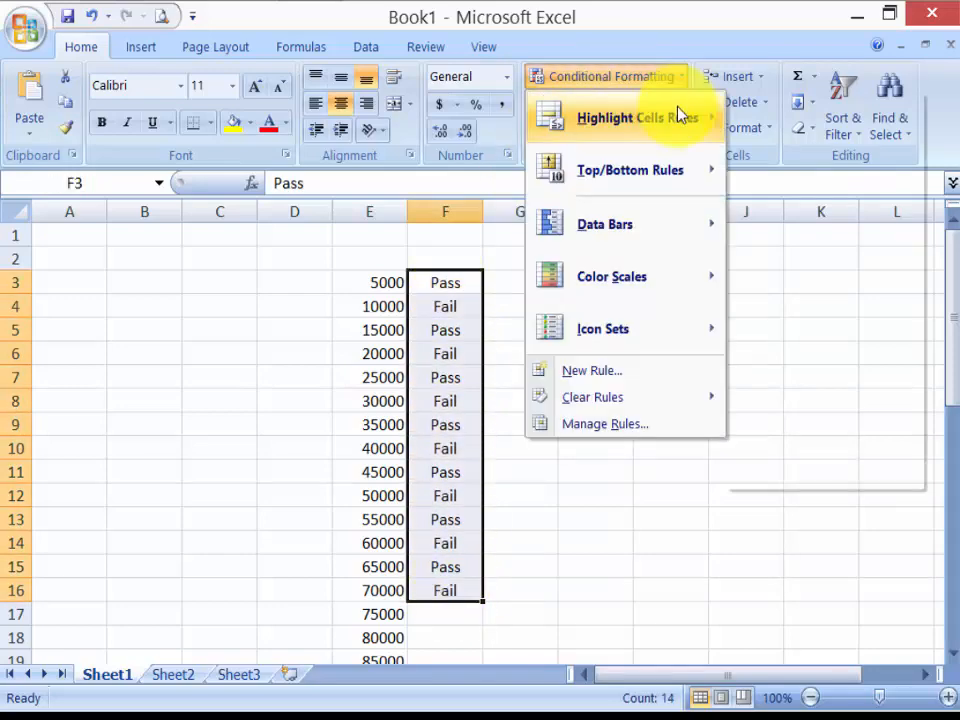
{"action": "mouse_move", "coordinate": [681, 115]}
{"action": "left_click", "coordinate": [866, 344]}
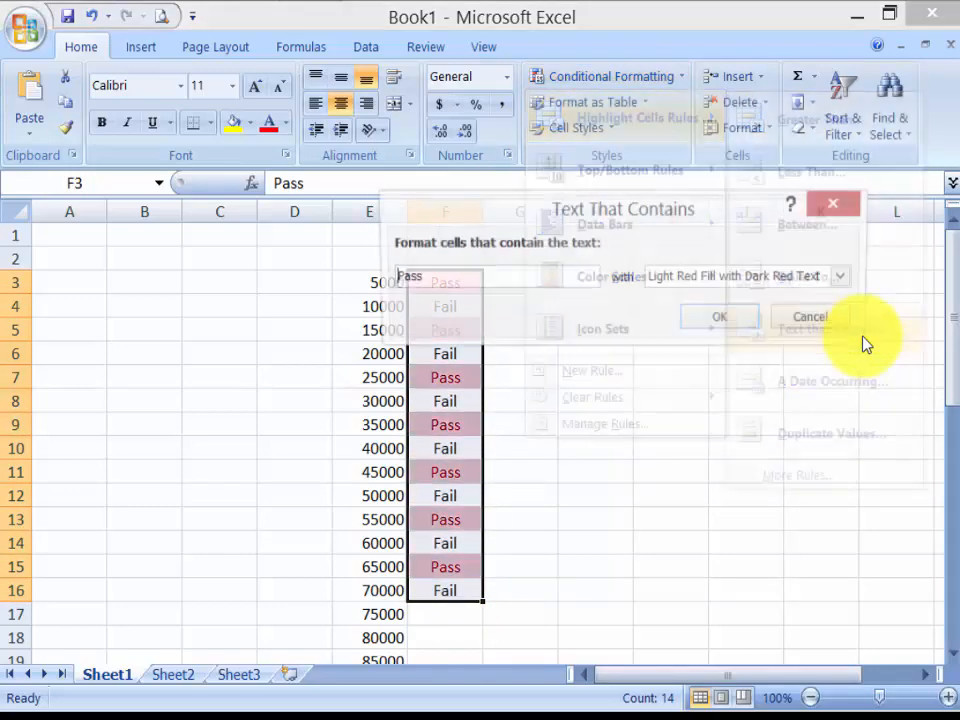
{"action": "type", "text": "Fail"}
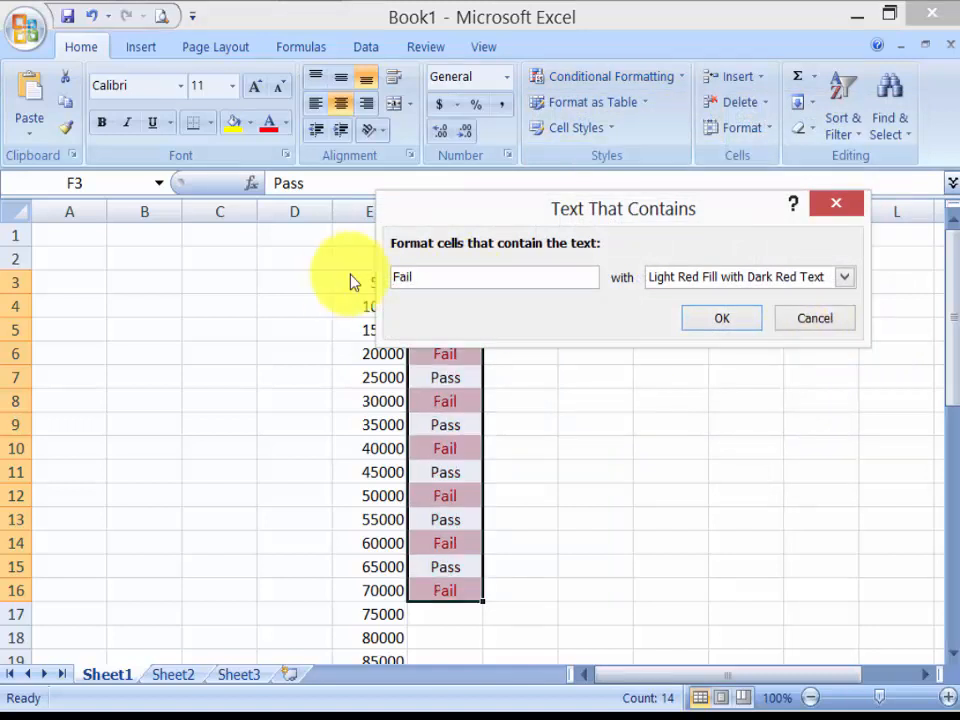
{"action": "left_click", "coordinate": [720, 318]}
{"action": "left_click", "coordinate": [638, 452]}
{"action": "left_click_drag", "start_coordinate": [462, 285], "coordinate": [460, 590]}
{"action": "left_click", "coordinate": [516, 567]}
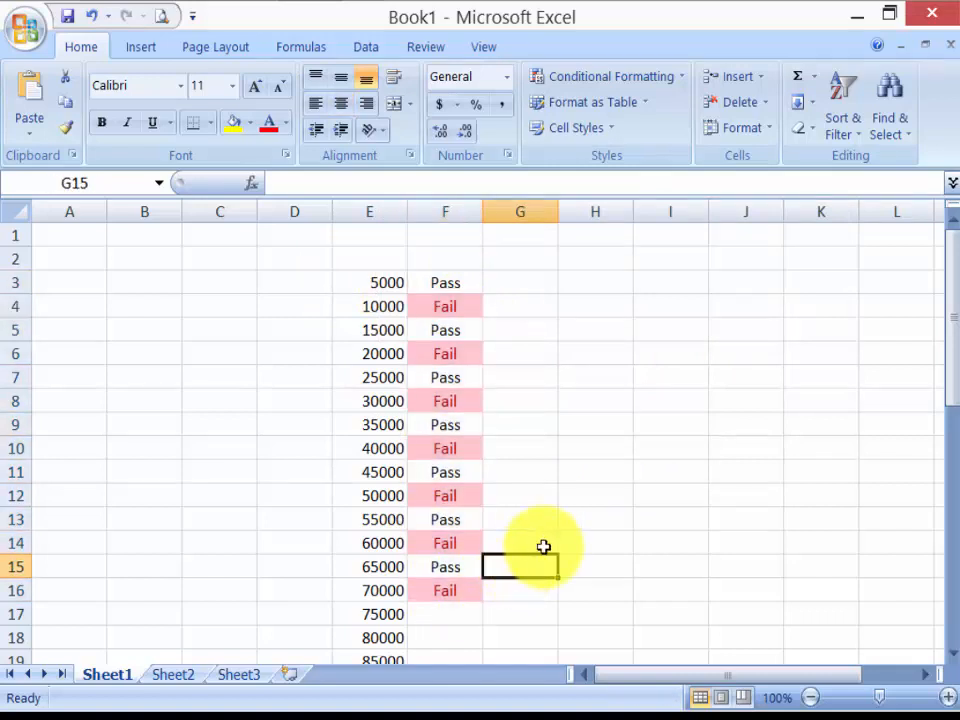
- Highlight cells containing the text Pass in F3:F16 with Yellow Fill with Dark Yellow Text
{"action": "left_click_drag", "start_coordinate": [450, 282], "coordinate": [454, 591]}
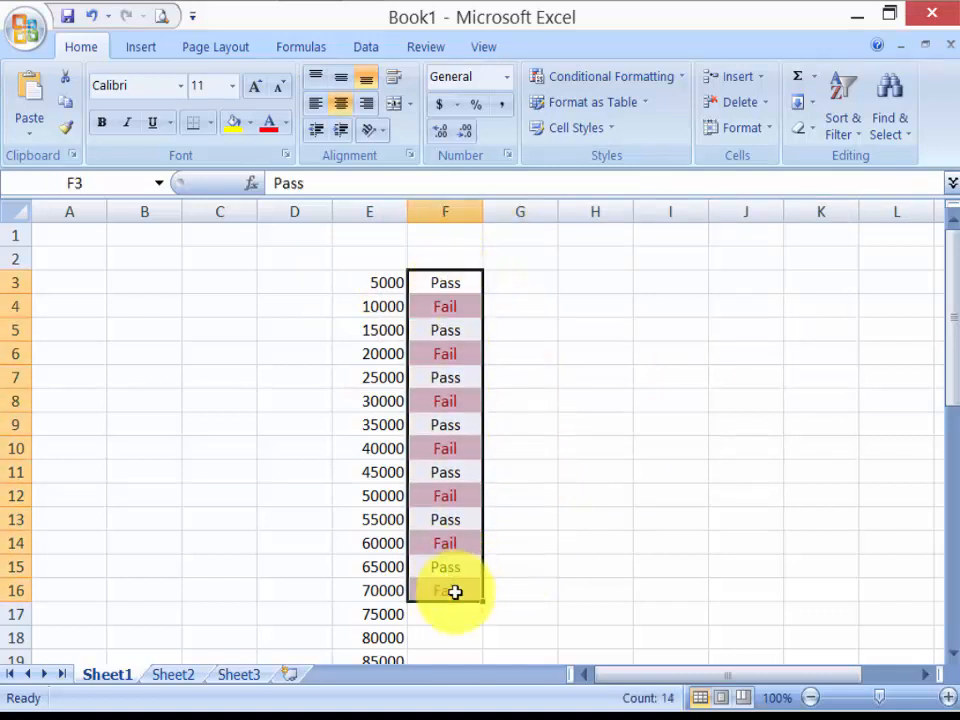
{"action": "left_click", "coordinate": [606, 76]}
{"action": "mouse_move", "coordinate": [664, 117]}
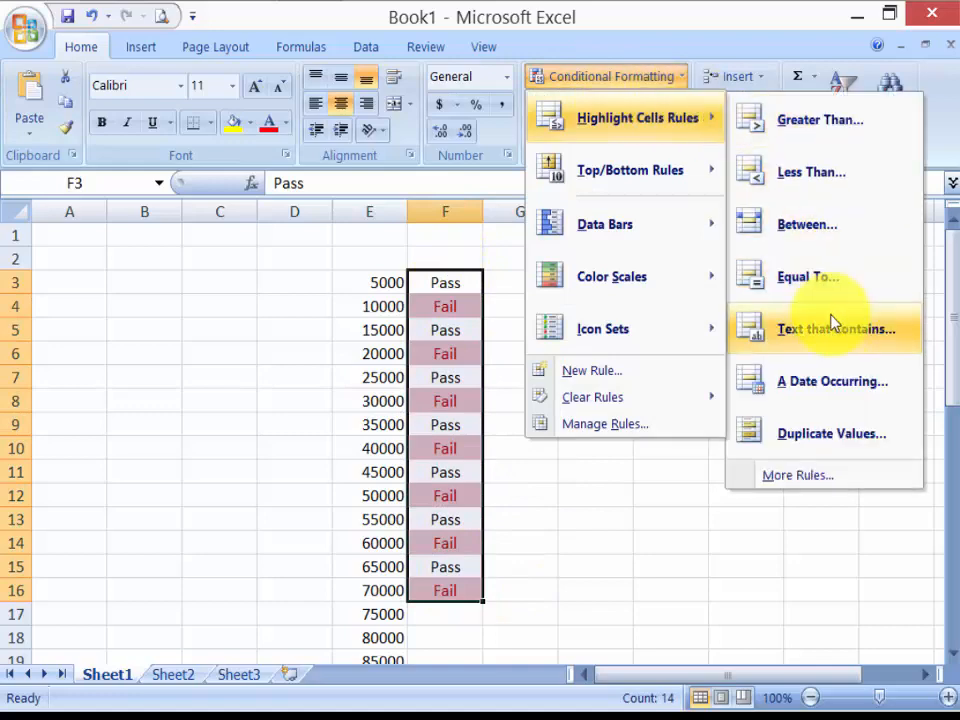
{"action": "left_click", "coordinate": [831, 327]}
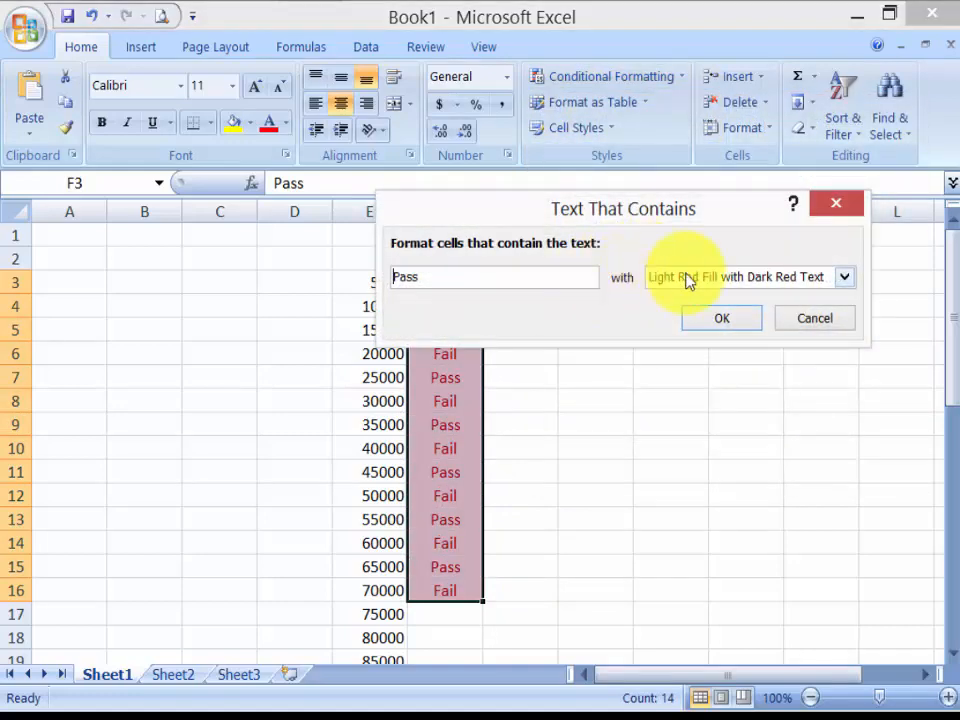
{"action": "left_click", "coordinate": [688, 280]}
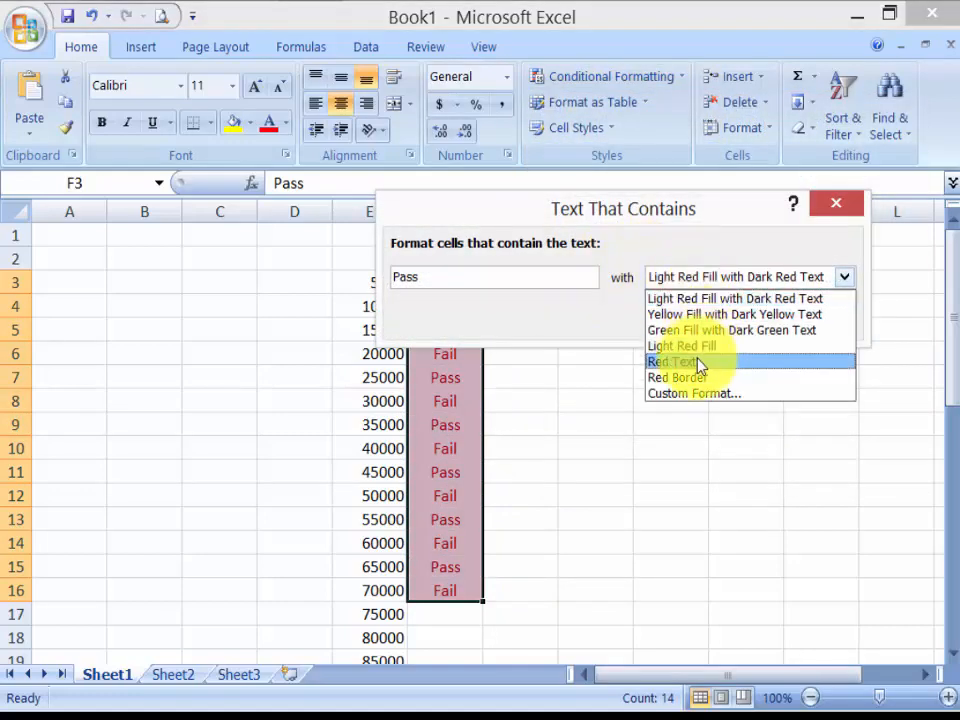
{"action": "left_click", "coordinate": [700, 314]}
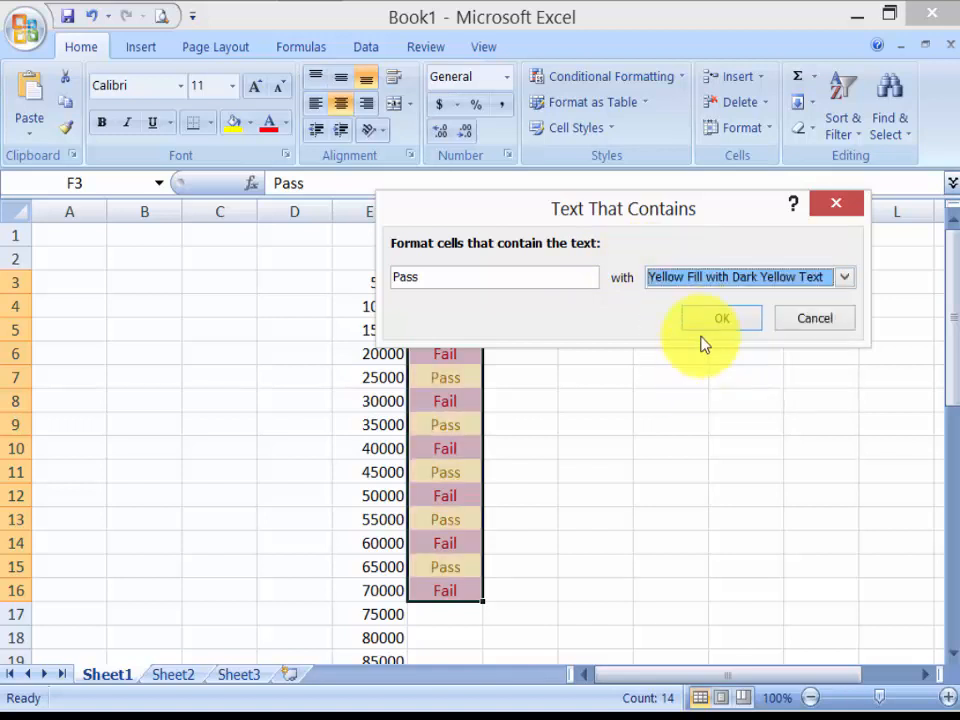
{"action": "left_click", "coordinate": [711, 318]}
{"action": "left_click", "coordinate": [670, 424]}
{"action": "left_click_drag", "start_coordinate": [445, 282], "coordinate": [454, 592]}
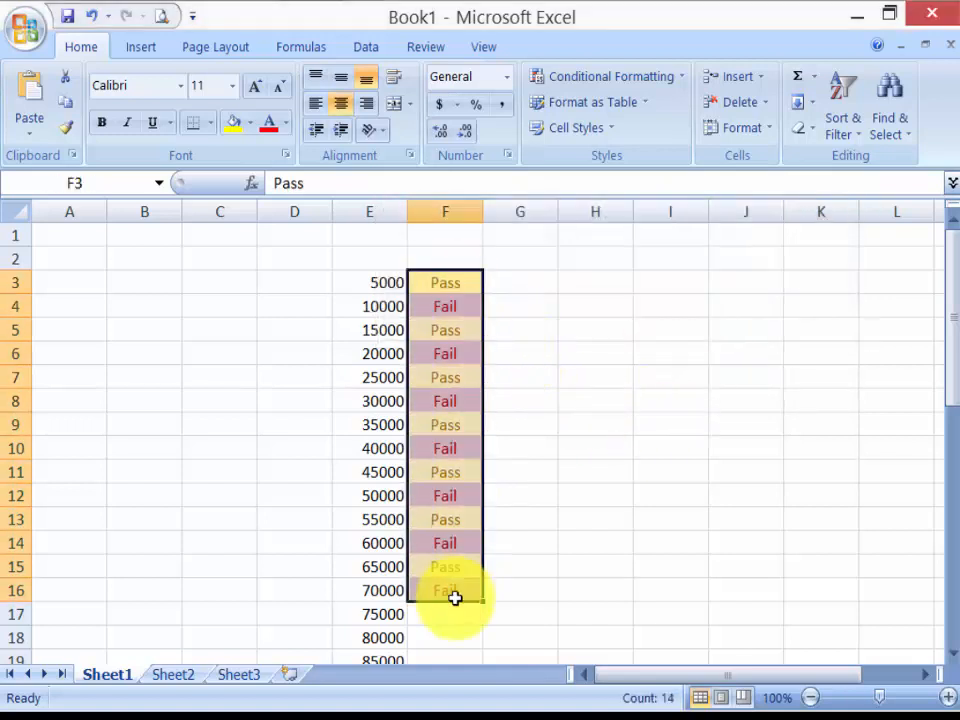
{"action": "left_click", "coordinate": [595, 519]}
{"action": "left_click", "coordinate": [610, 77]}
{"action": "mouse_move", "coordinate": [669, 118]}
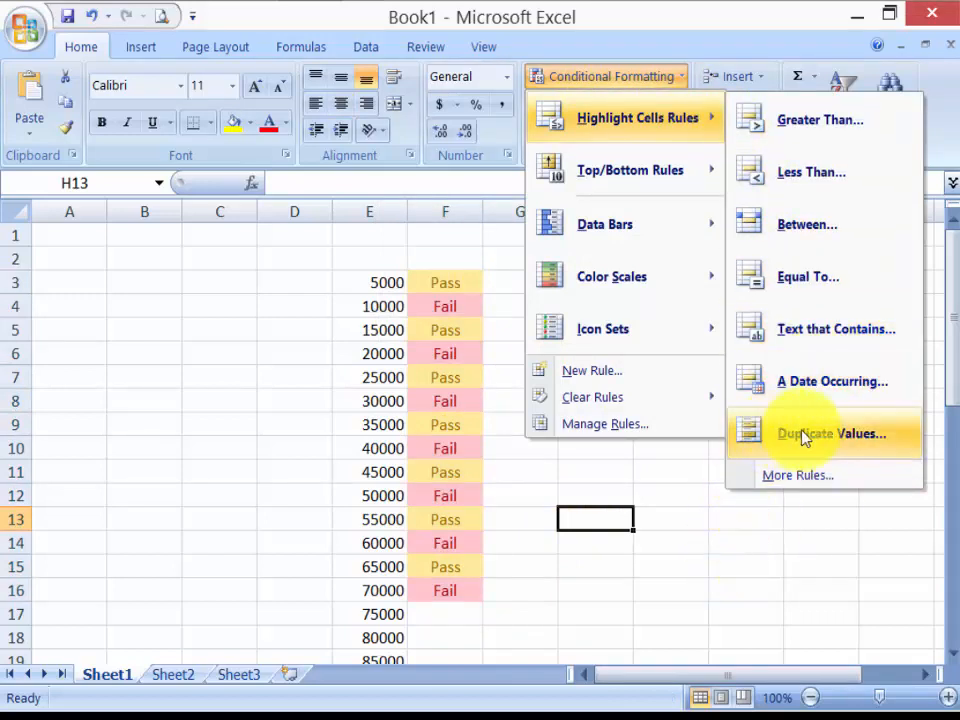
{"action": "left_click", "coordinate": [750, 559]}
- Highlight duplicate values in F3:F16 with Light Red Fill with Dark Red Text
{"action": "left_click_drag", "start_coordinate": [459, 283], "coordinate": [456, 598]}
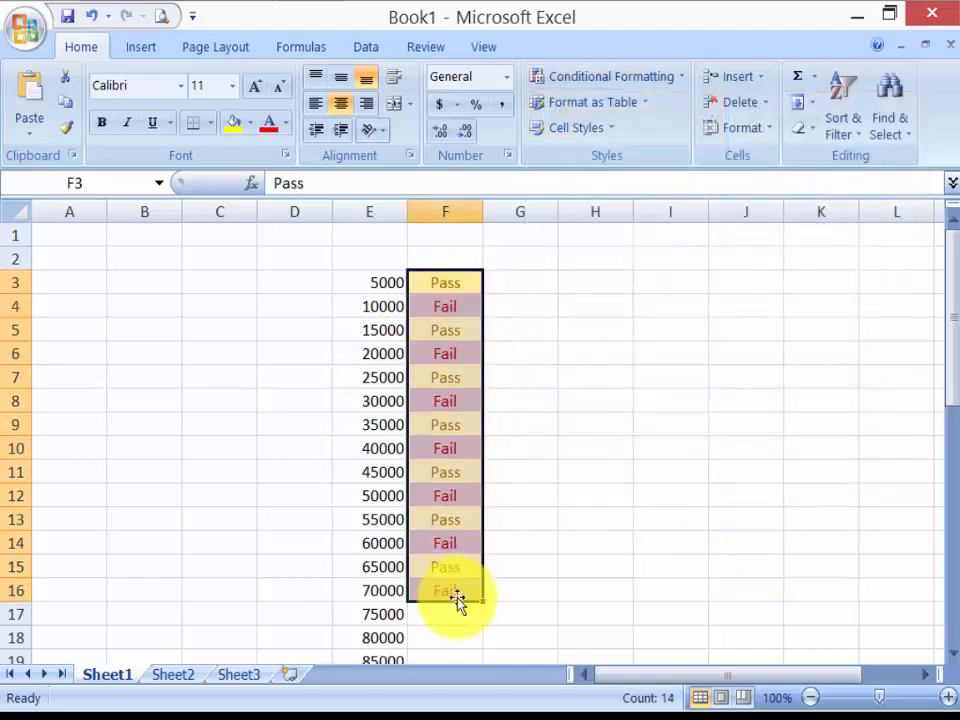
{"action": "left_click", "coordinate": [662, 82]}
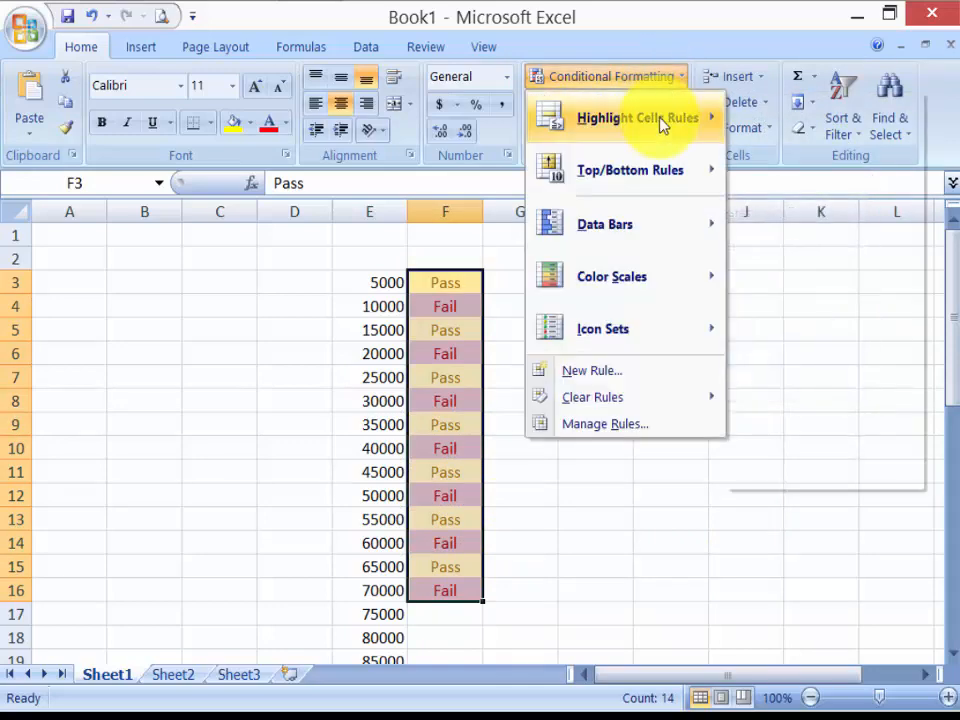
{"action": "left_click", "coordinate": [831, 435]}
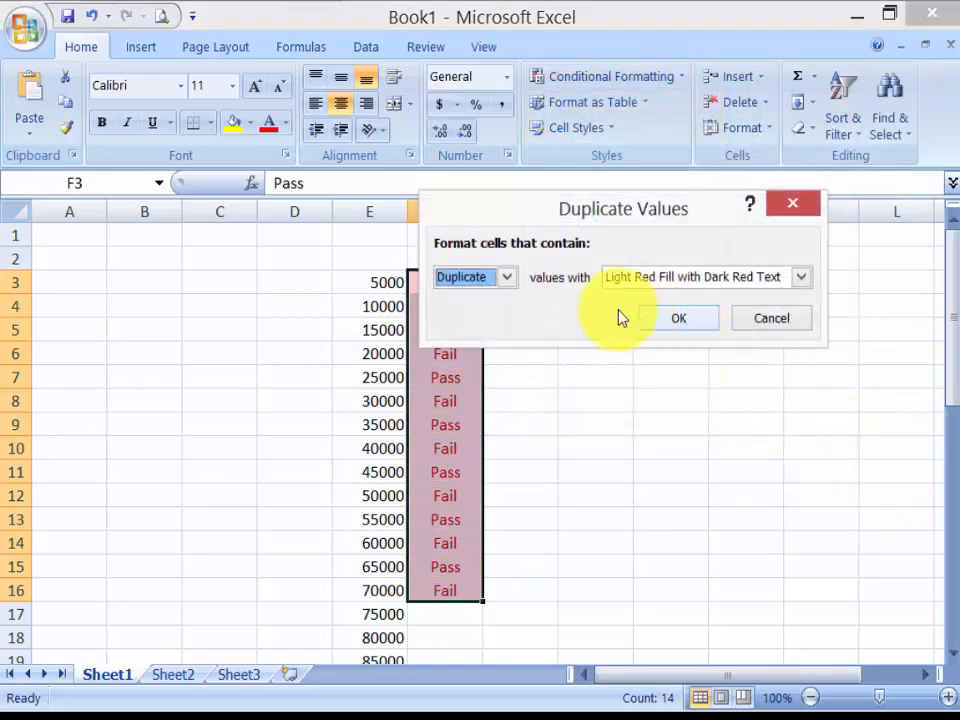
{"action": "left_click", "coordinate": [673, 319]}
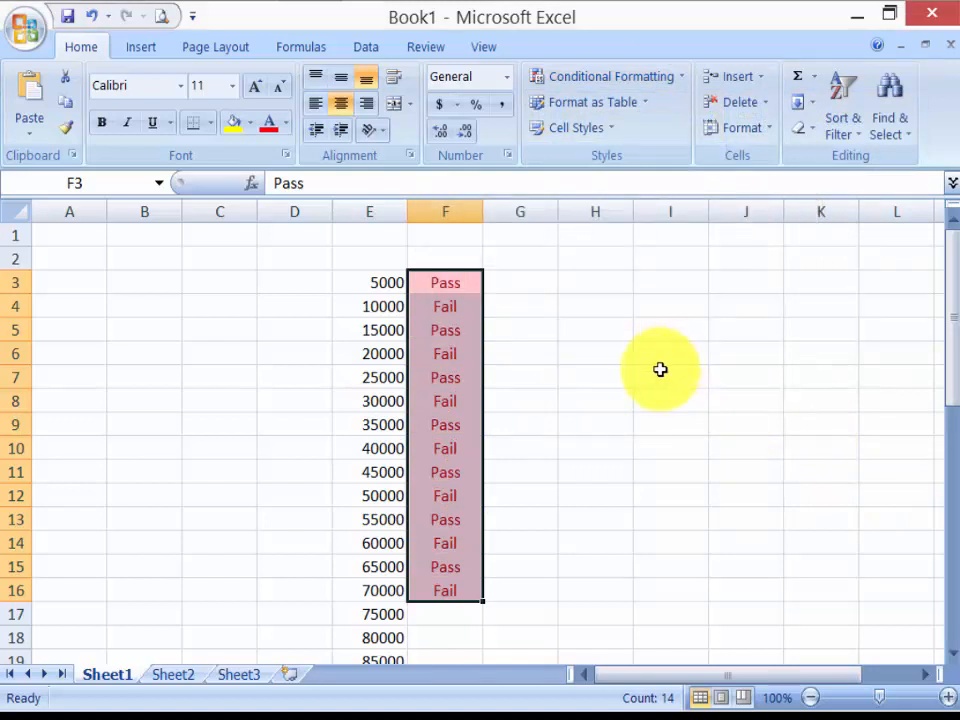
- Undo the duplicate-values highlighting on F3:F16
{"action": "left_click", "coordinate": [632, 375]}
{"action": "left_click_drag", "start_coordinate": [450, 283], "coordinate": [467, 594]}
{"action": "key", "text": "ctrl+z"}
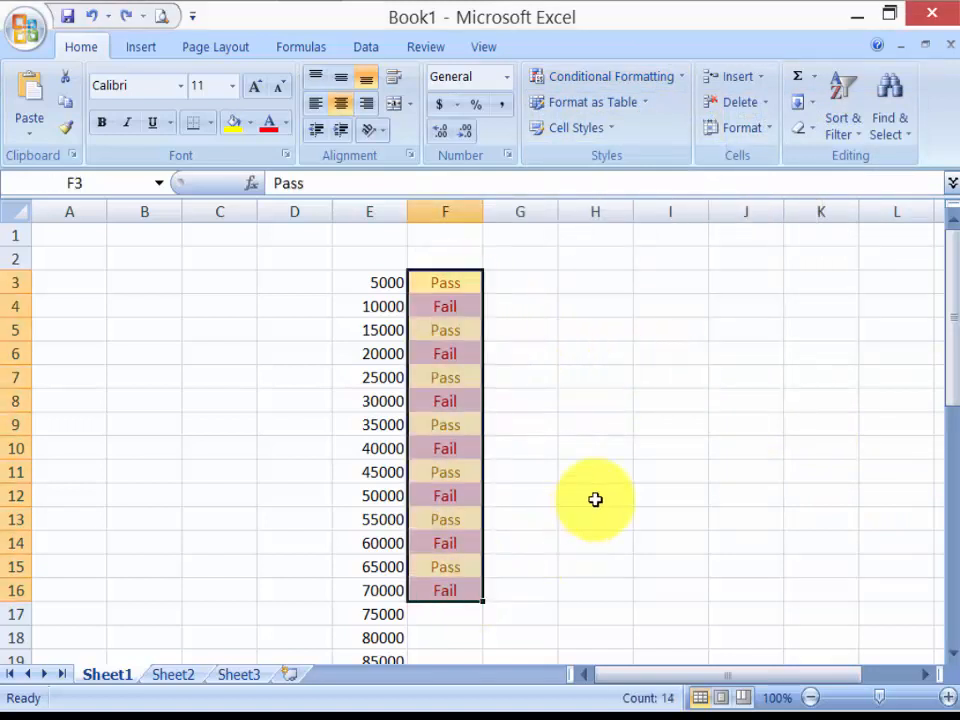
{"action": "left_click", "coordinate": [595, 499]}
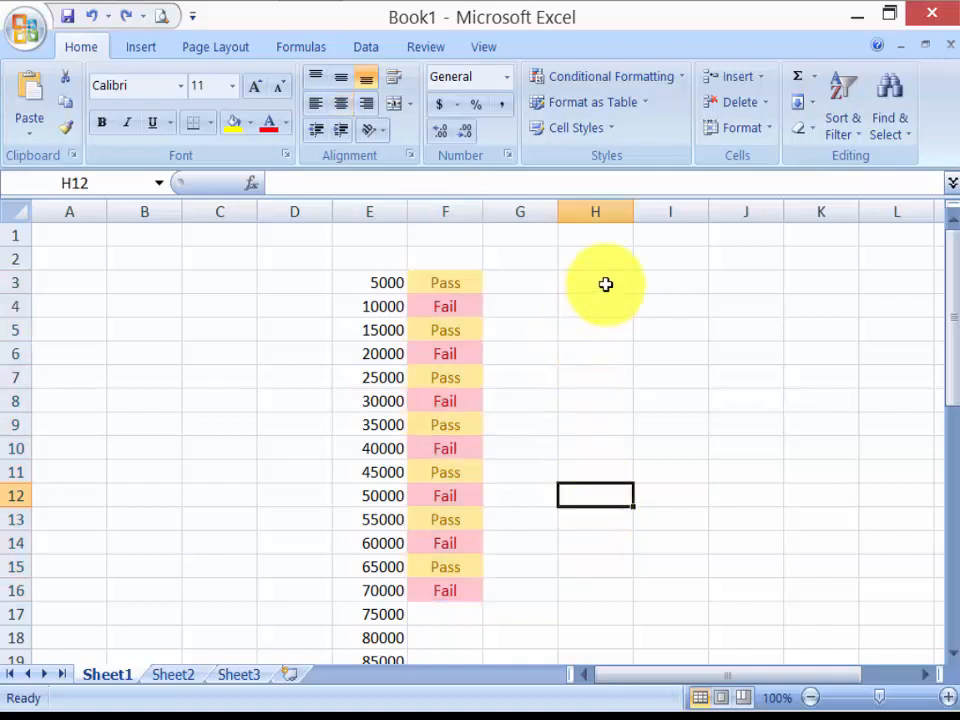
- Enter a first name in H3, a different first name in H4, and the H3 name again in H5
{"action": "left_click", "coordinate": [606, 283]}
{"action": "type", "text": "Ali"}
{"action": "key", "text": "Return"}
{"action": "type", "text": "A"}
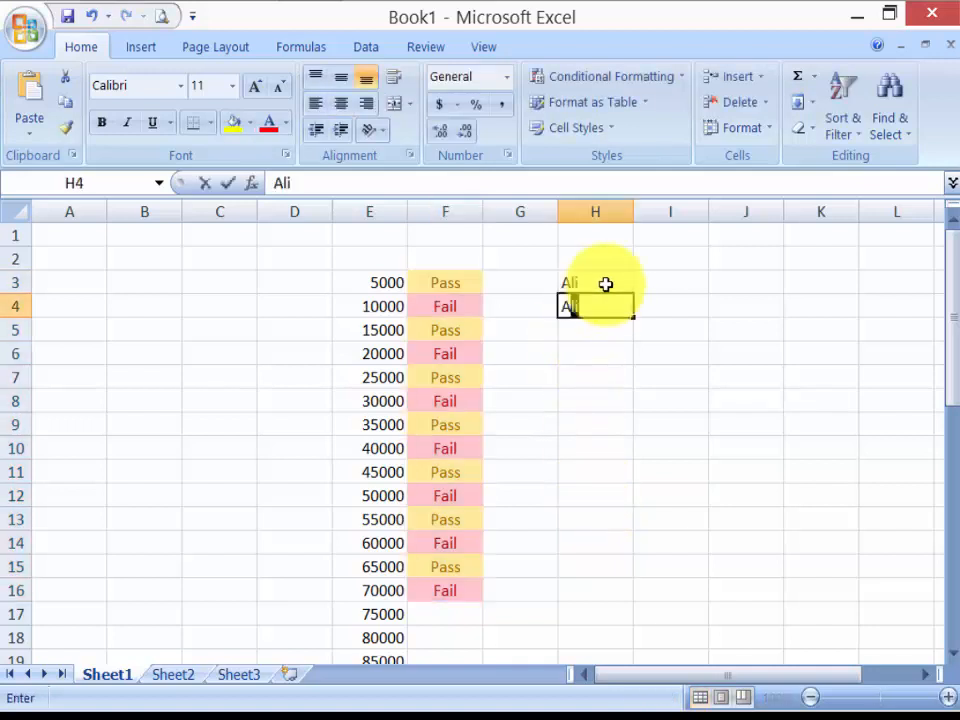
{"action": "type", "text": "hmed"}
{"action": "key", "text": "Return"}
{"action": "type", "text": "Ali"}
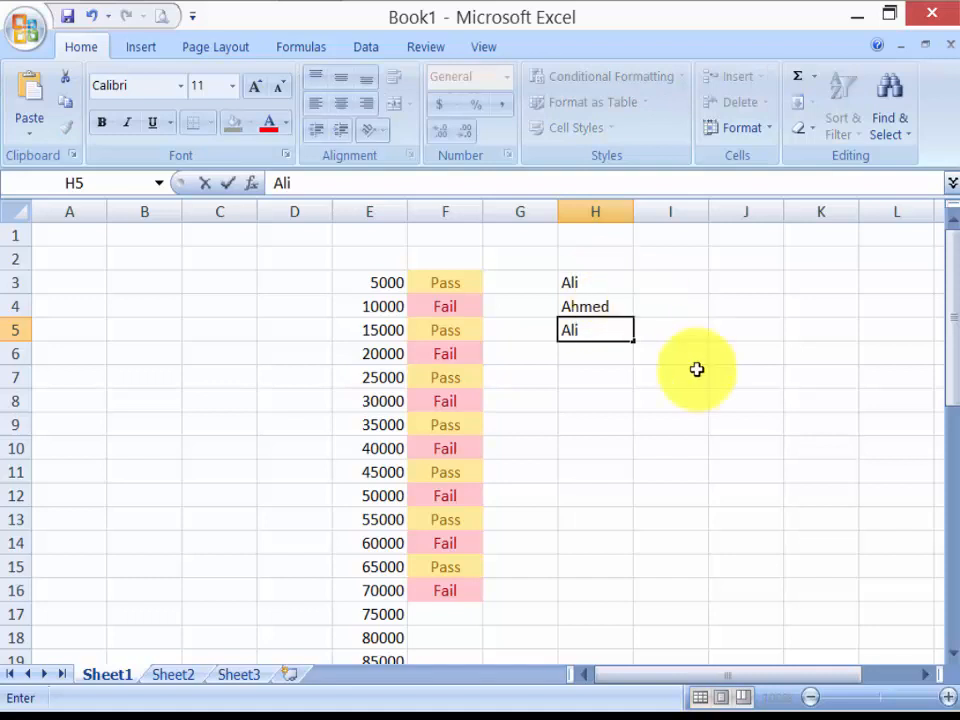
{"action": "left_click", "coordinate": [670, 424]}
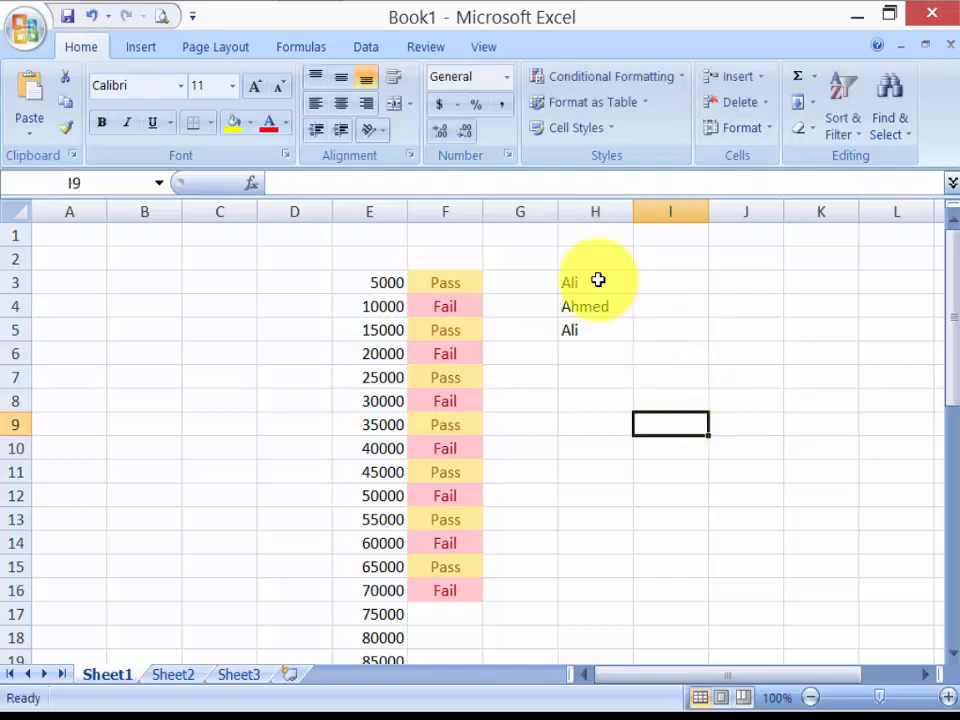
- Highlight duplicate values in the name list H3:H5 with Light Red Fill with Dark Red Text
{"action": "left_click", "coordinate": [597, 283]}
{"action": "left_click", "coordinate": [593, 327]}
{"action": "left_click", "coordinate": [596, 287]}
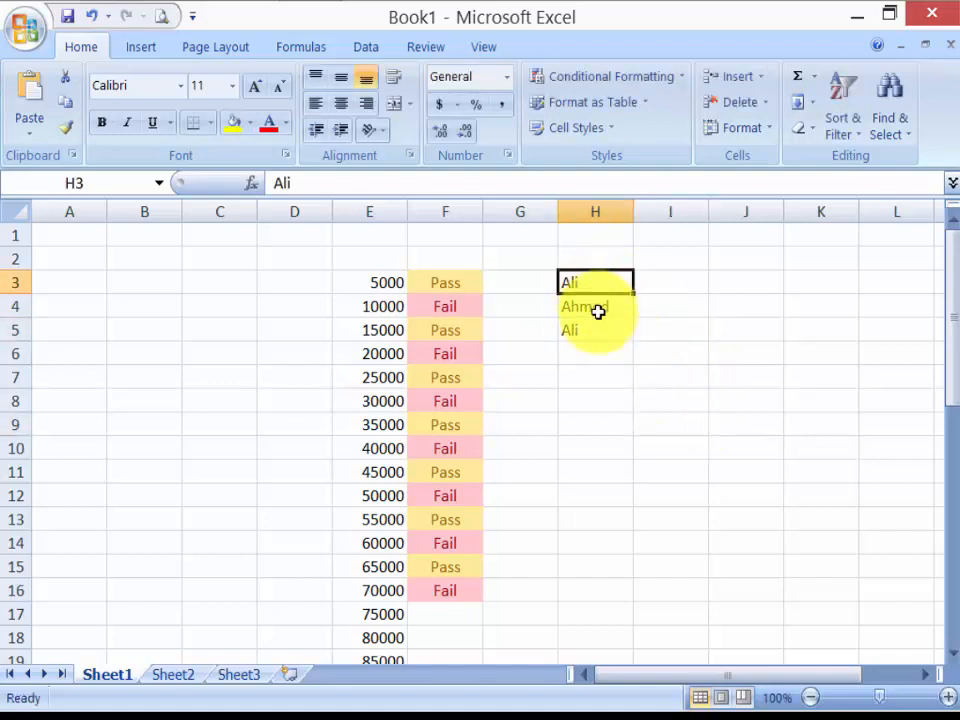
{"action": "left_click_drag", "start_coordinate": [597, 285], "coordinate": [597, 330]}
{"action": "left_click", "coordinate": [610, 77]}
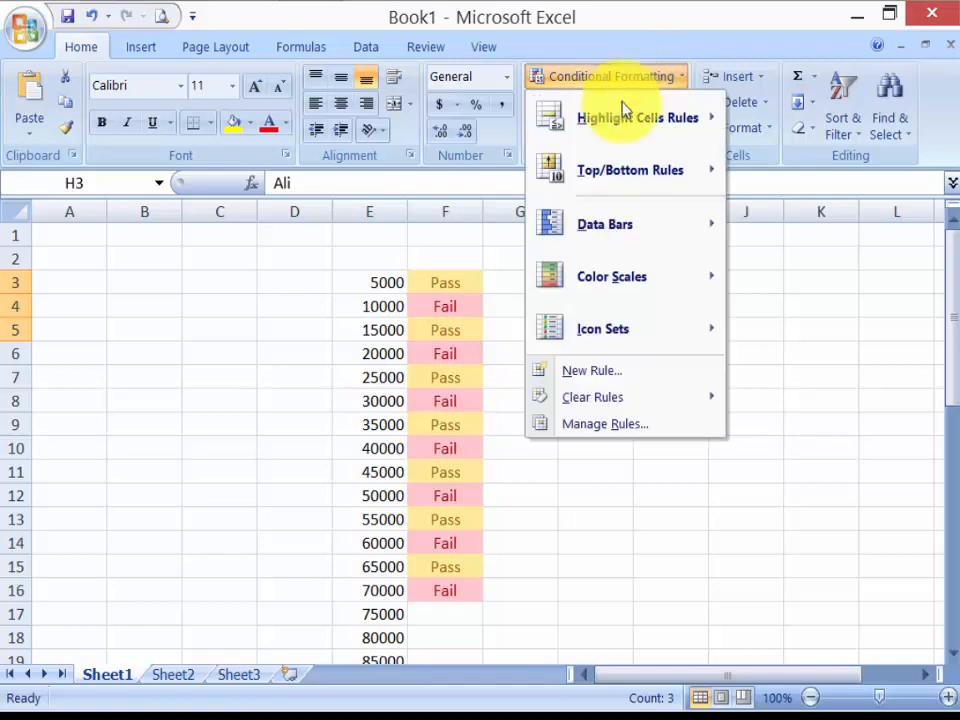
{"action": "mouse_move", "coordinate": [668, 122]}
{"action": "left_click", "coordinate": [840, 431]}
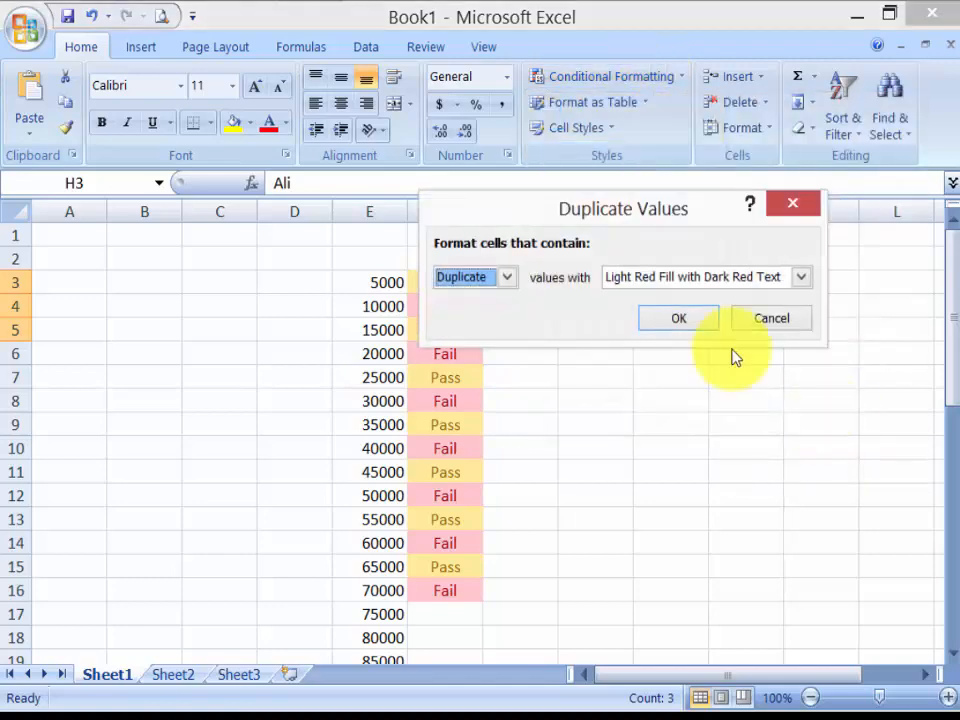
{"action": "left_click", "coordinate": [680, 318]}
{"action": "left_click", "coordinate": [694, 431]}
{"action": "left_click_drag", "start_coordinate": [611, 284], "coordinate": [613, 329]}
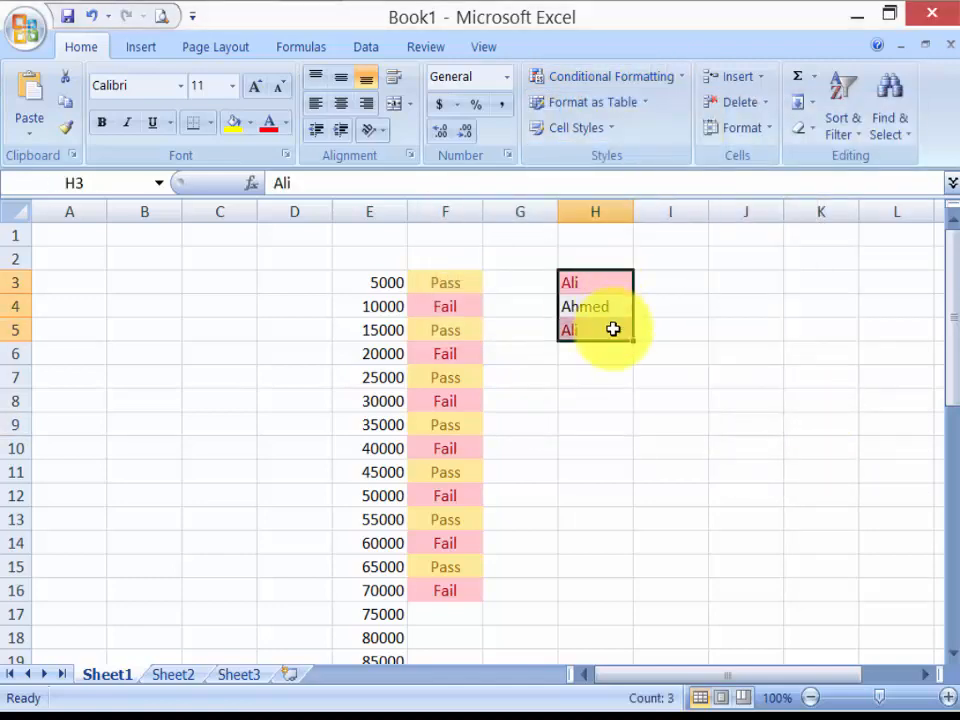
{"action": "left_click", "coordinate": [638, 403]}
- Remove the duplicate entries from the name list in H3:H5
{"action": "left_click_drag", "start_coordinate": [609, 285], "coordinate": [601, 333]}
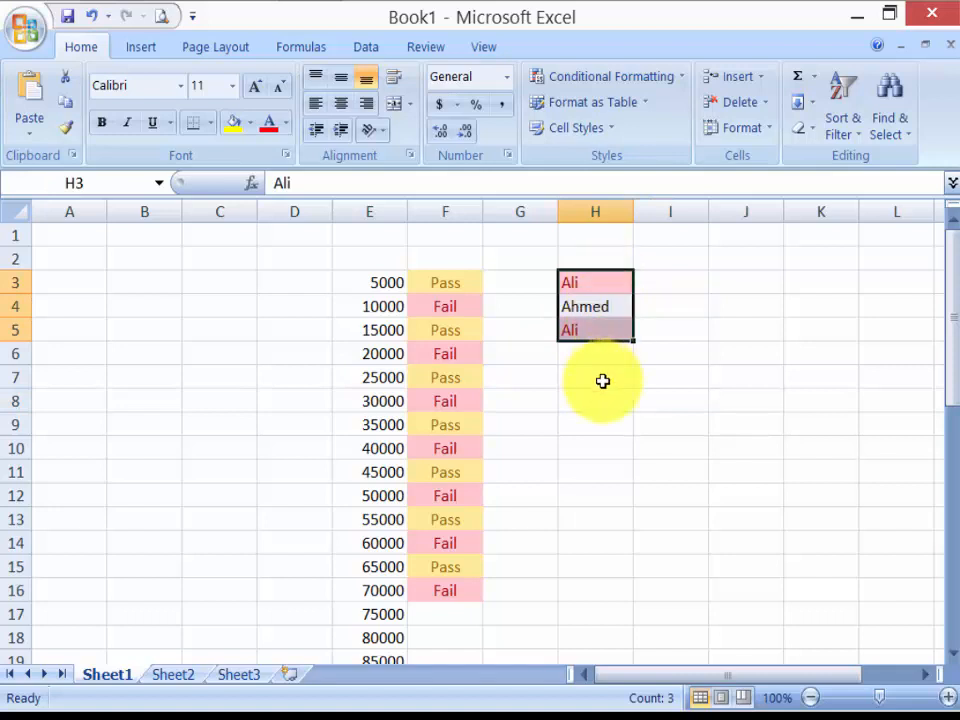
{"action": "left_click", "coordinate": [368, 48]}
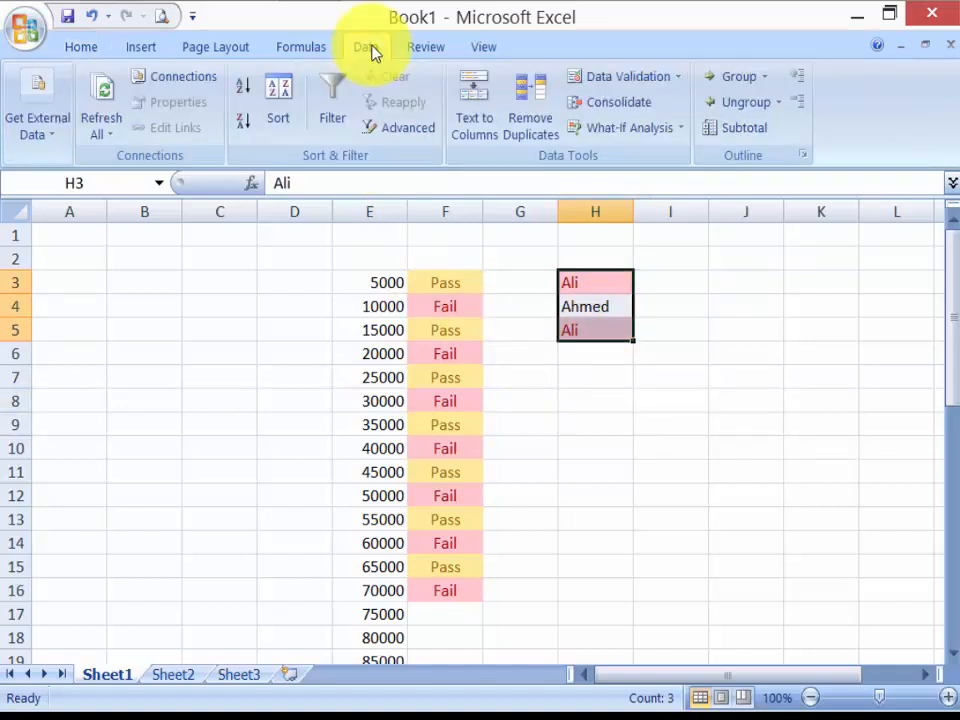
{"action": "left_click", "coordinate": [536, 130]}
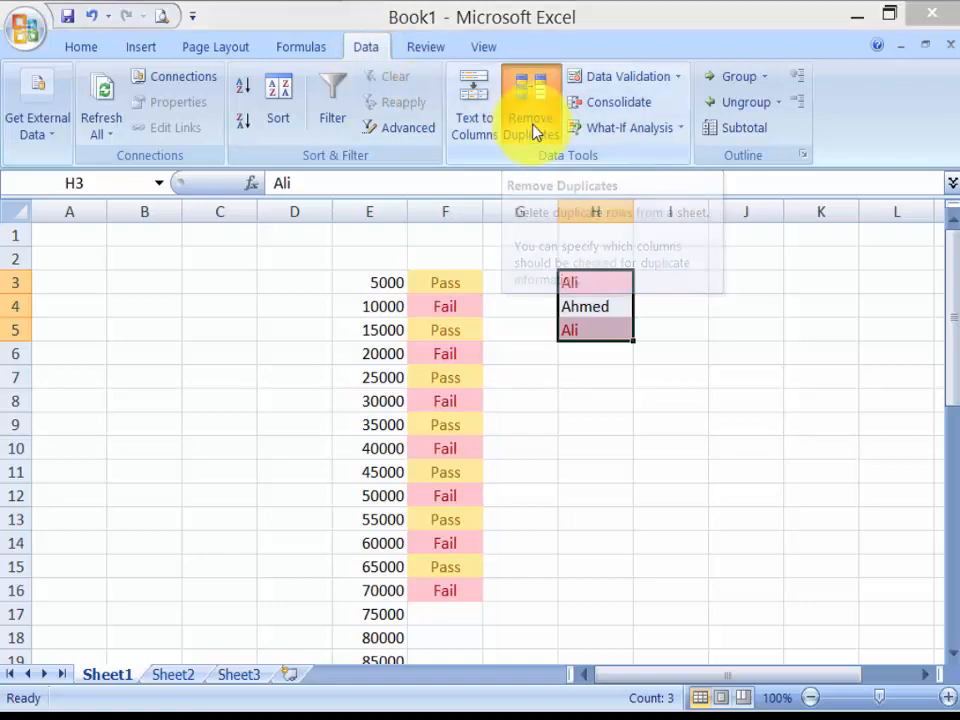
{"action": "left_click", "coordinate": [757, 407]}
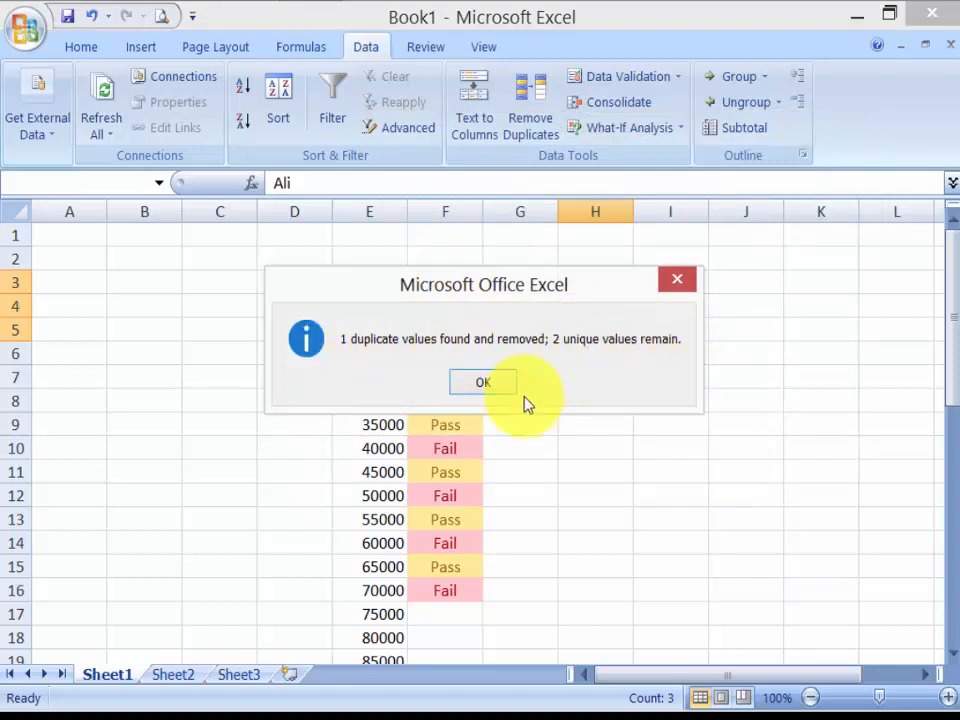
{"action": "key", "text": "Return"}
{"action": "left_click", "coordinate": [670, 448]}
{"action": "left_click", "coordinate": [615, 285]}
{"action": "left_click", "coordinate": [593, 333]}
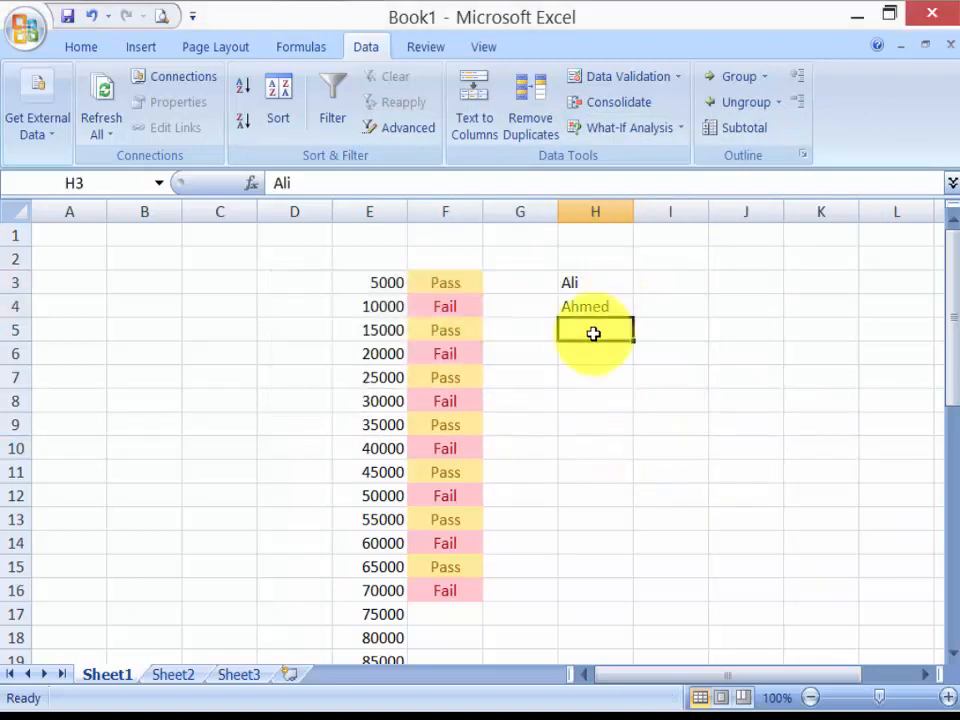
{"action": "left_click", "coordinate": [750, 440]}
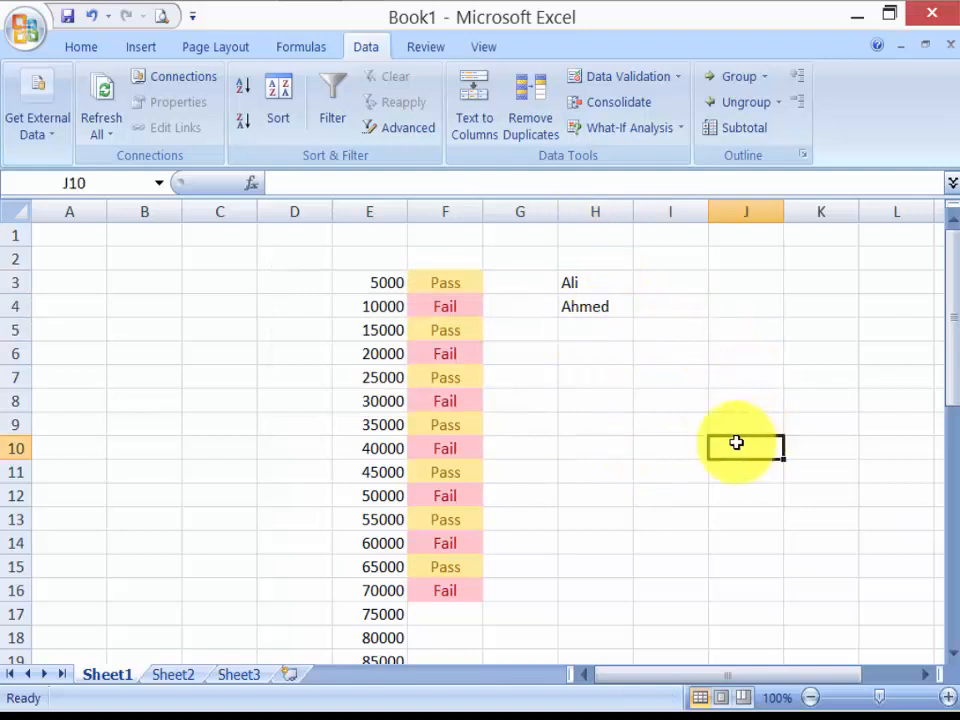
- Remove duplicate values from F3:F16, continuing with the current selection only
{"action": "left_click_drag", "start_coordinate": [469, 279], "coordinate": [451, 587]}
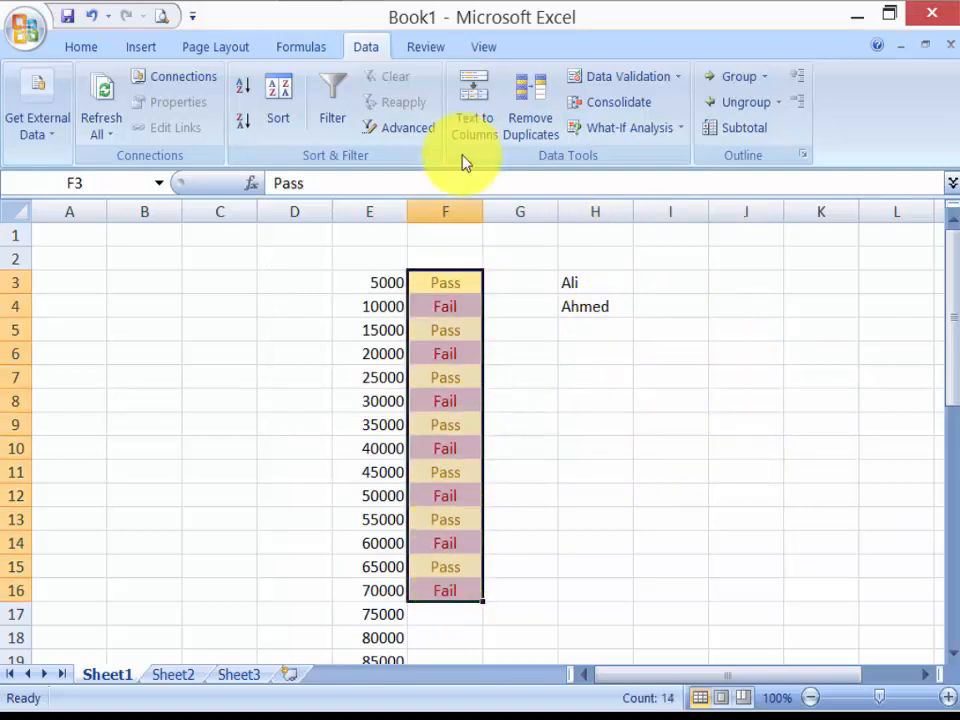
{"action": "left_click", "coordinate": [516, 126]}
{"action": "left_click", "coordinate": [515, 292]}
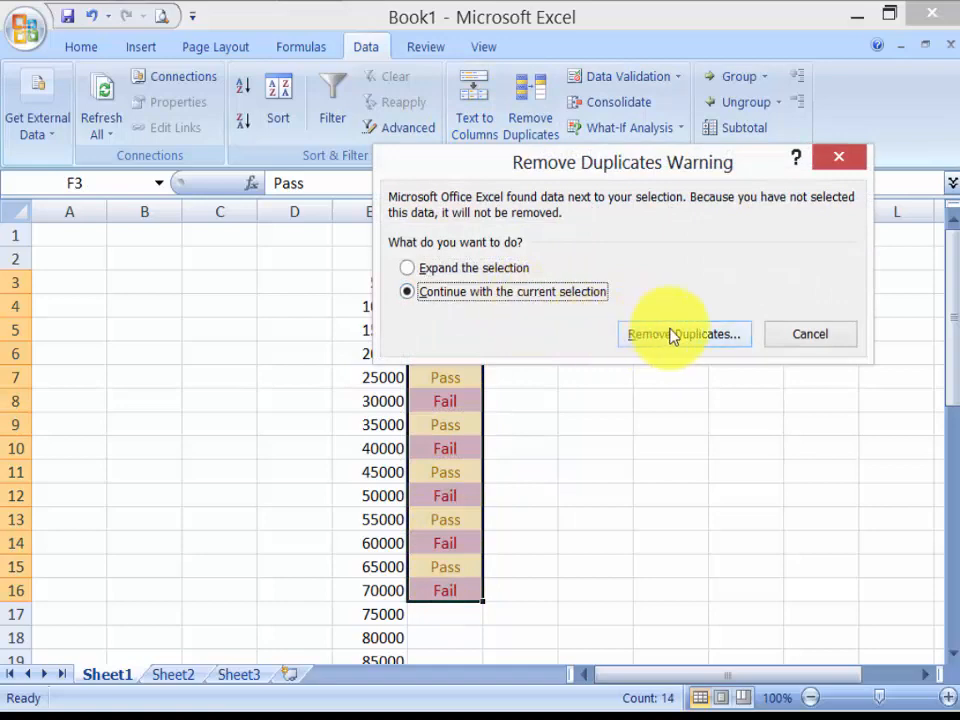
{"action": "left_click", "coordinate": [671, 335]}
{"action": "left_click", "coordinate": [828, 449]}
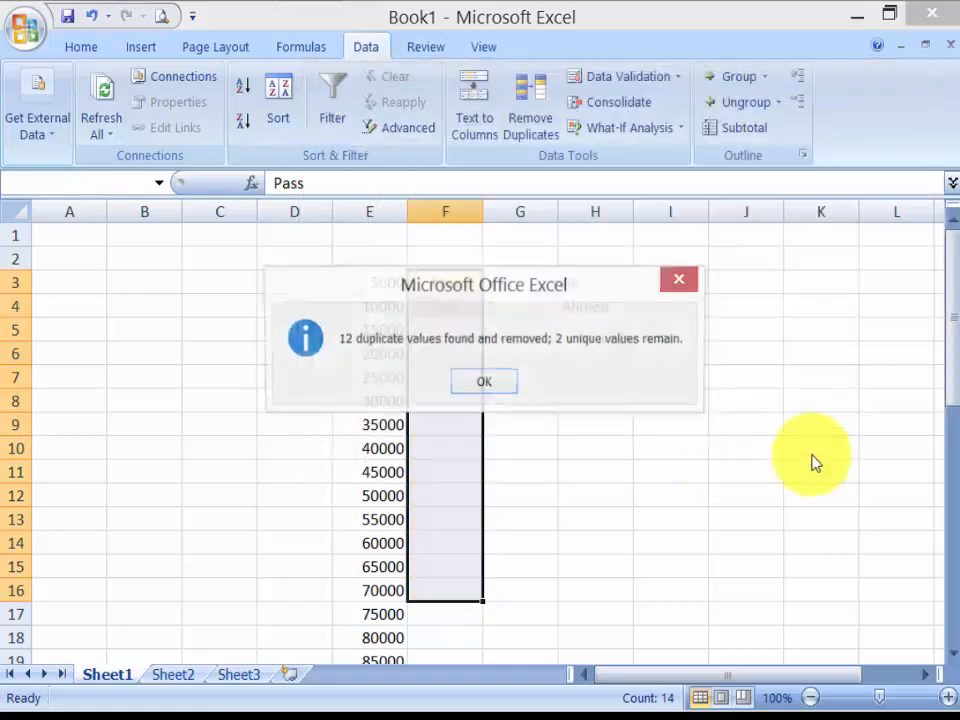
{"action": "left_click", "coordinate": [484, 384]}
{"action": "left_click", "coordinate": [564, 447]}
- Clear the conditional formatting rules from cells F3:F4 only
{"action": "left_click_drag", "start_coordinate": [445, 283], "coordinate": [460, 308]}
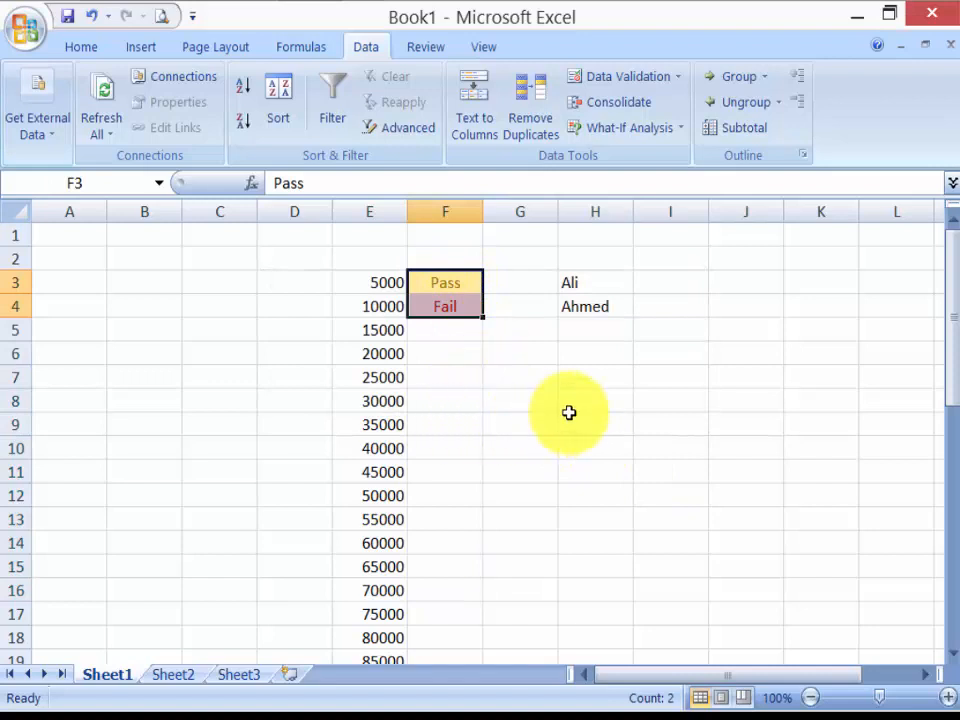
{"action": "left_click", "coordinate": [84, 46]}
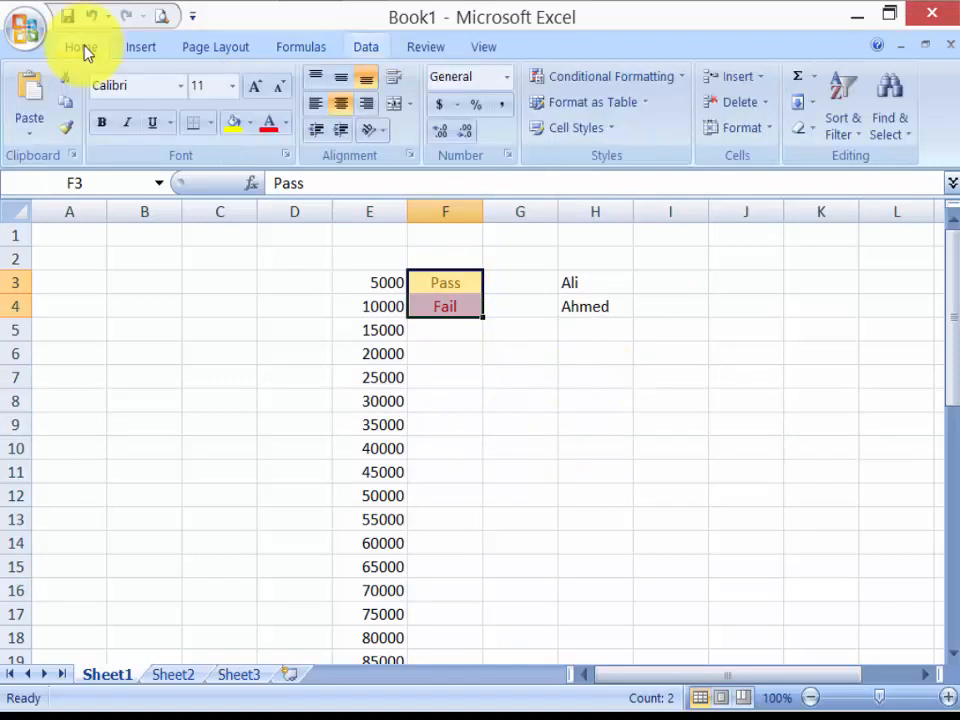
{"action": "left_click", "coordinate": [612, 76]}
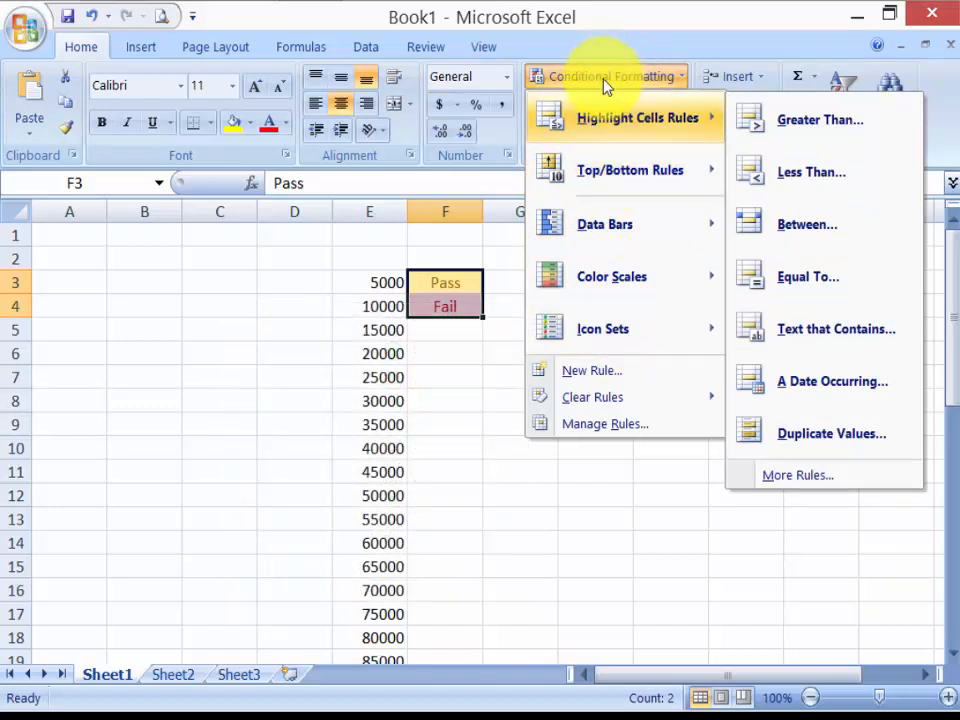
{"action": "mouse_move", "coordinate": [592, 400]}
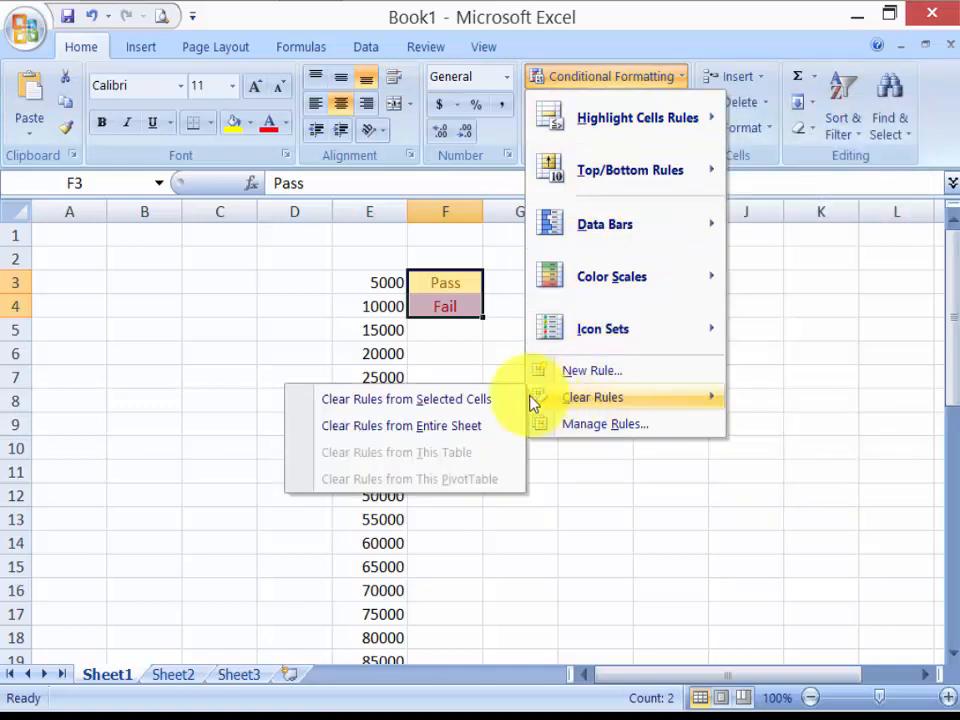
{"action": "left_click", "coordinate": [428, 400]}
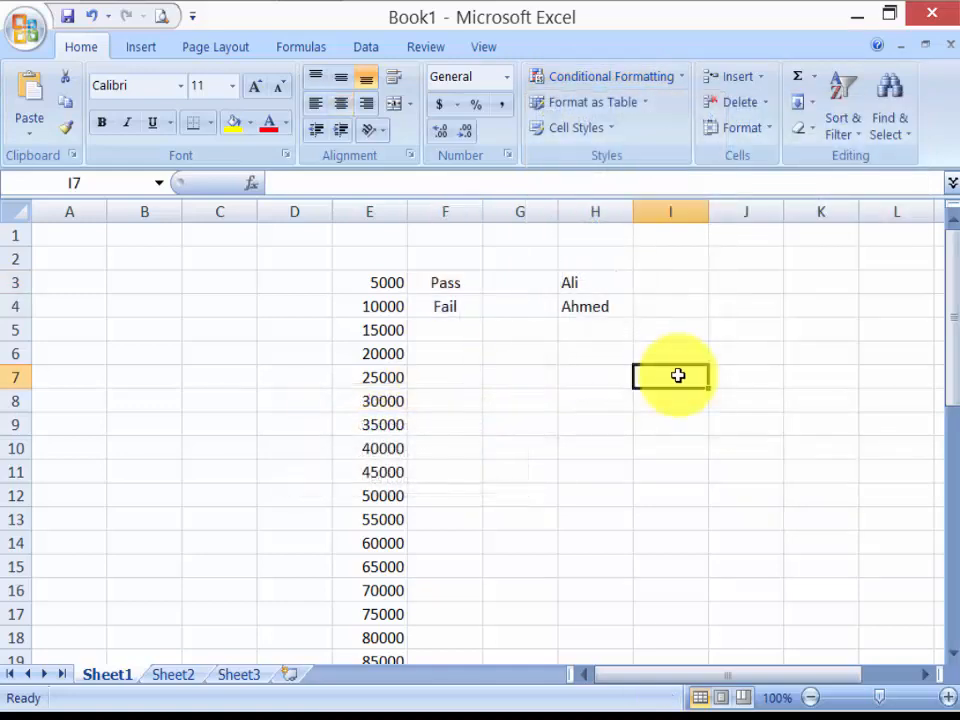